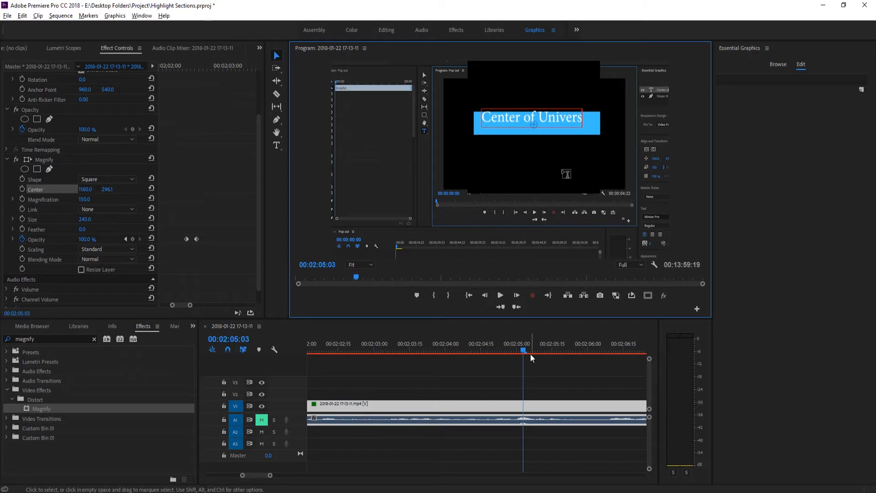
- Remove all keyframes from the clip's Position and Scale by disabling their animation
{"action": "left_click", "coordinate": [562, 349]}
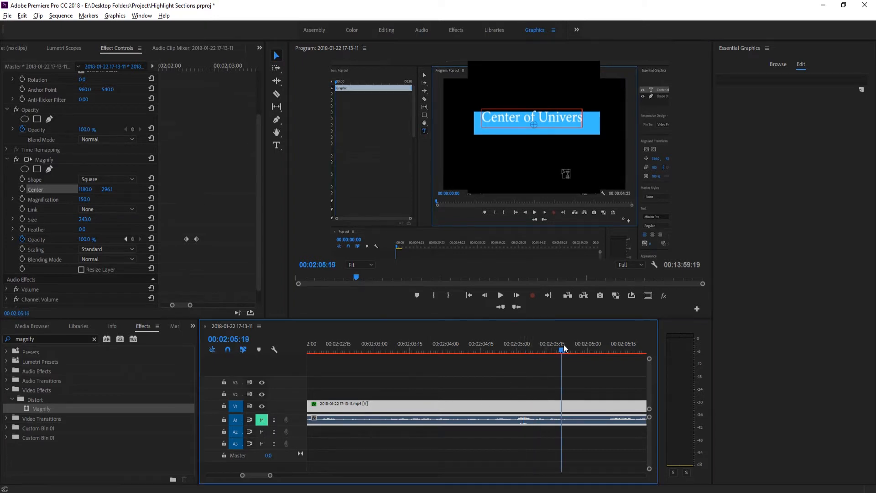
{"action": "left_click_drag", "start_coordinate": [564, 348], "coordinate": [519, 350]}
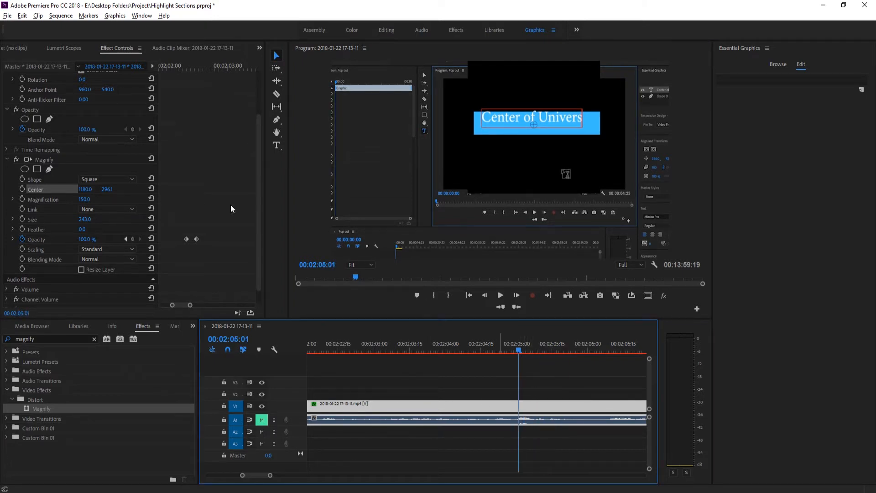
{"action": "scroll", "coordinate": [96, 165], "scroll_direction": "up", "scroll_amount": 3}
{"action": "left_click", "coordinate": [23, 97]}
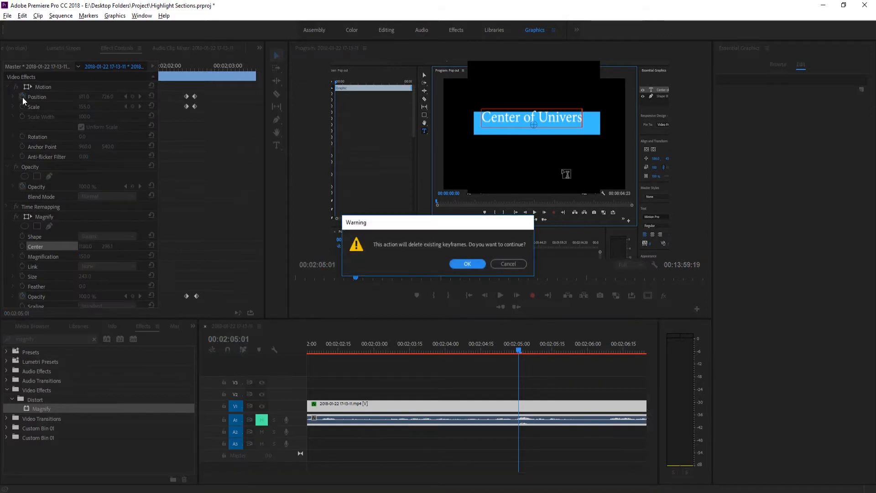
{"action": "left_click", "coordinate": [467, 264]}
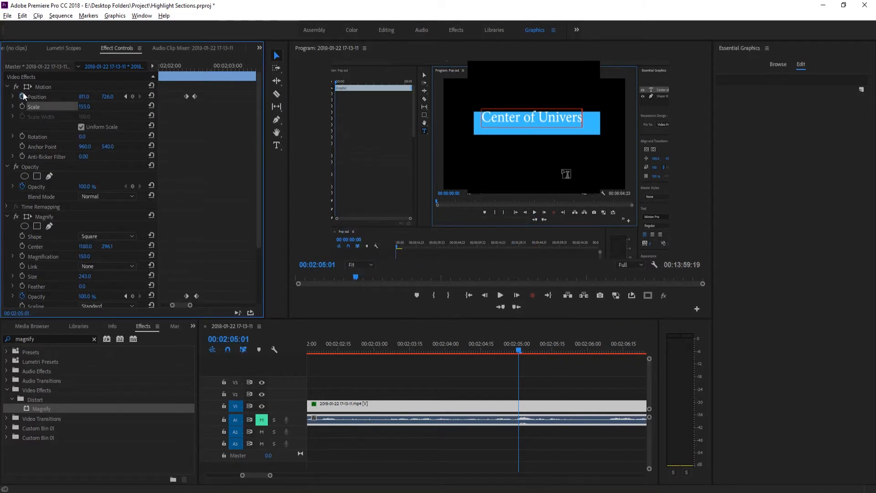
{"action": "left_click", "coordinate": [22, 97]}
{"action": "left_click", "coordinate": [465, 264]}
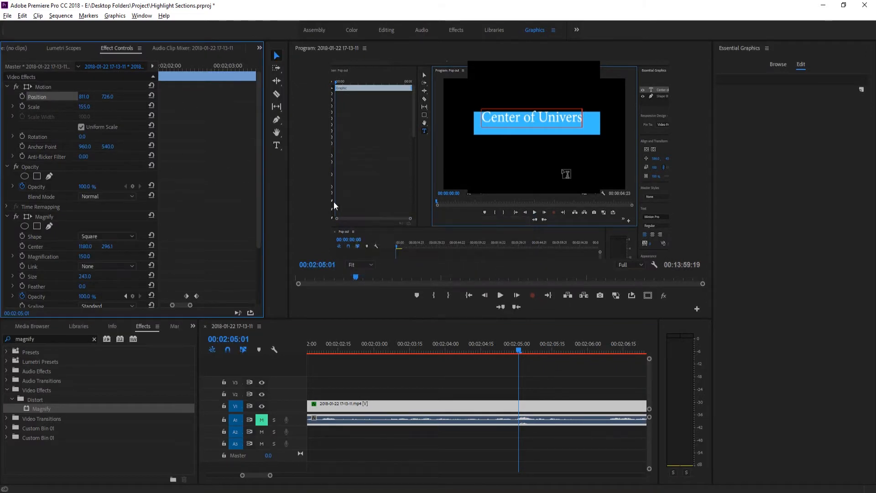
- Delete the Magnify effect from the clip
{"action": "scroll", "coordinate": [193, 242], "scroll_direction": "down", "scroll_amount": 4}
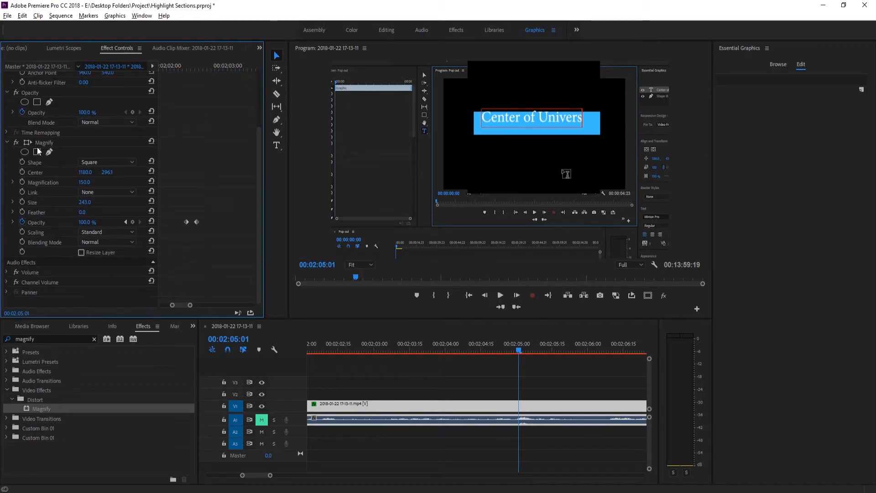
{"action": "left_click", "coordinate": [45, 142]}
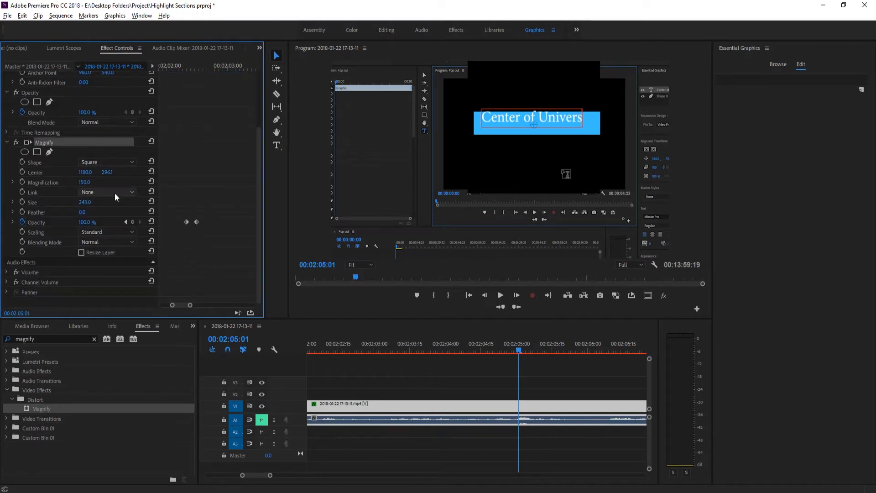
{"action": "right_click", "coordinate": [45, 141]}
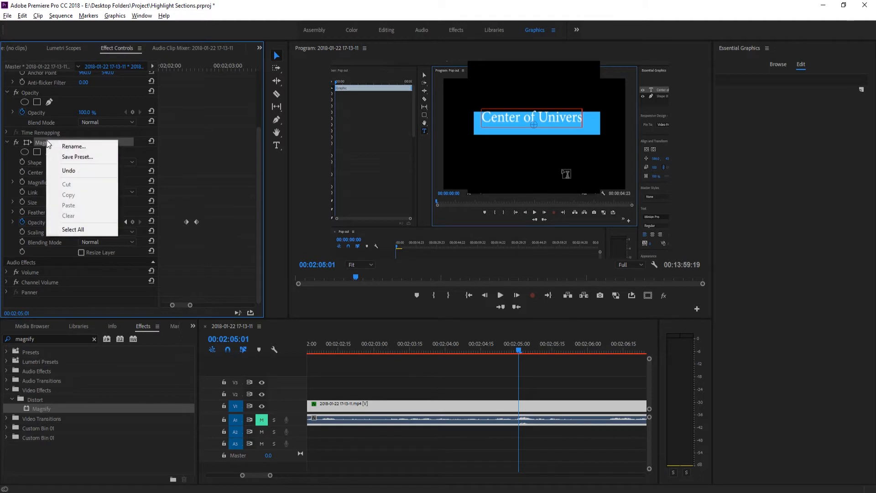
{"action": "left_click", "coordinate": [191, 208]}
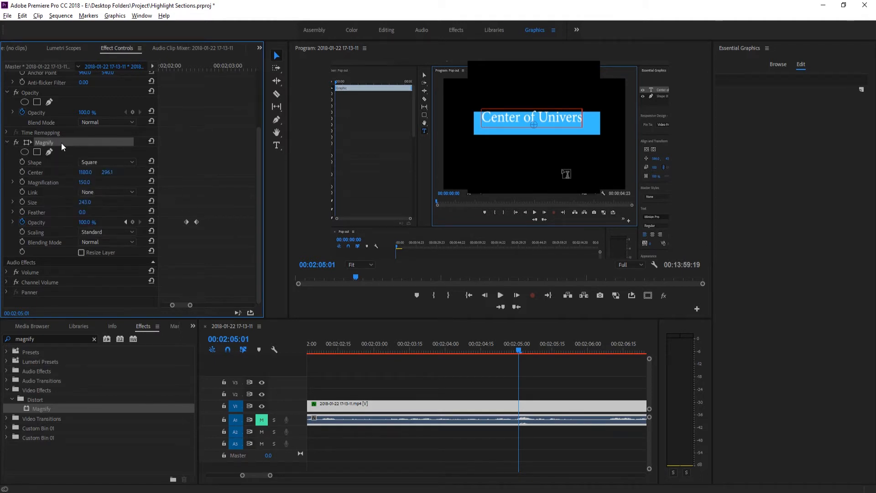
{"action": "key", "text": "Delete"}
- Reset the clip's Scale and Position to their defaults, 100 and 960, 540
{"action": "left_click_drag", "start_coordinate": [461, 349], "coordinate": [422, 349]}
{"action": "left_click", "coordinate": [151, 106]}
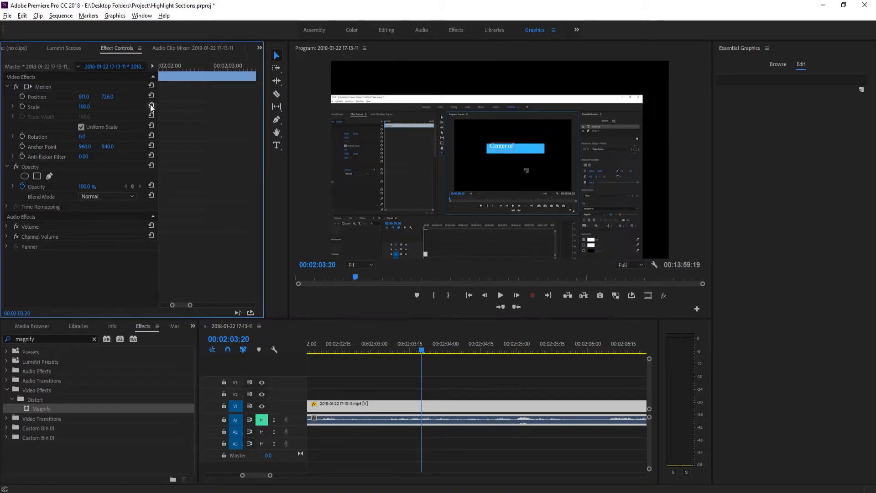
{"action": "left_click", "coordinate": [151, 96]}
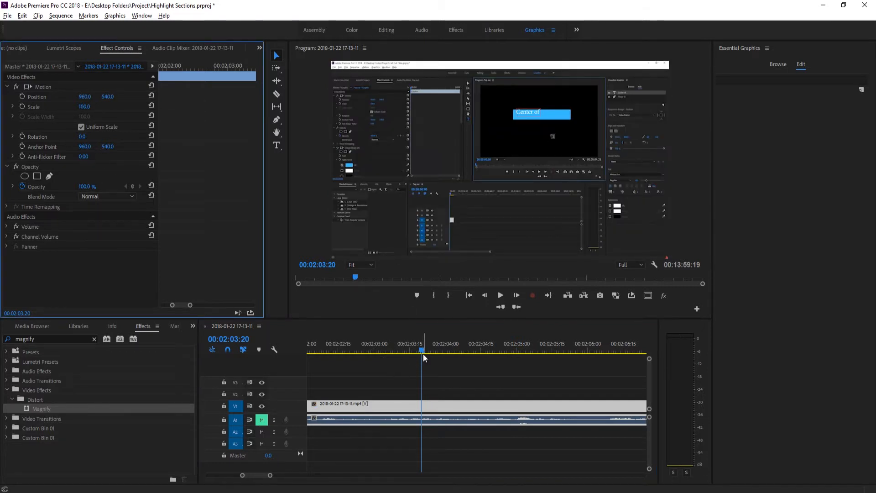
- Enable keyframing for the clip's Scale and Position at 00:02:37:03
{"action": "left_click_drag", "start_coordinate": [423, 350], "coordinate": [449, 389]}
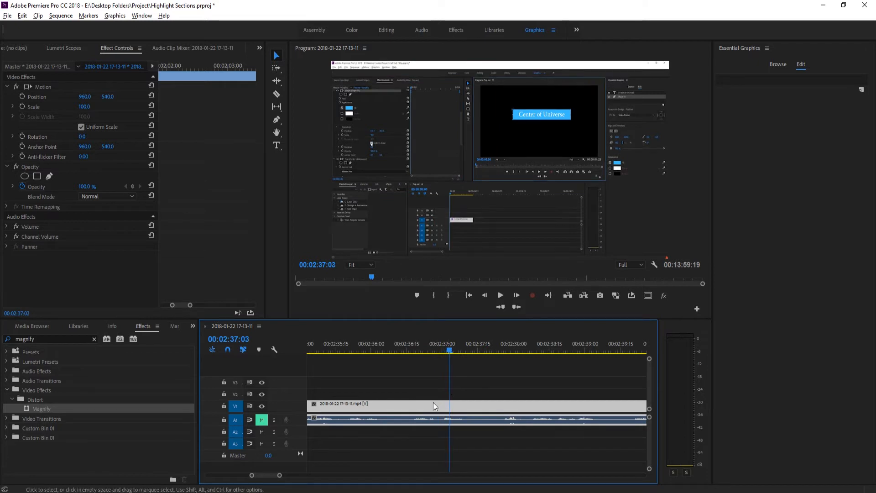
{"action": "left_click", "coordinate": [22, 107]}
{"action": "left_click", "coordinate": [21, 97]}
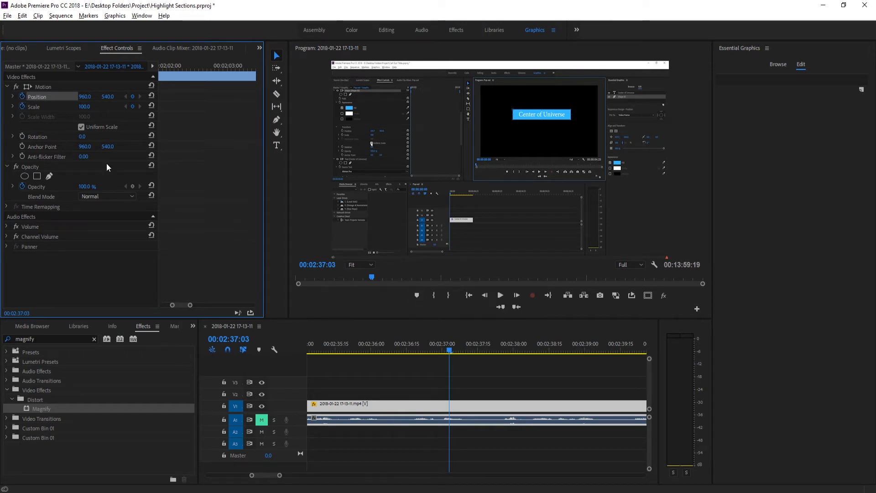
- Advance to 00:02:37:10 and set the clip's Scale to 186 and horizontal Position to 1783
{"action": "left_click", "coordinate": [519, 297]}
{"action": "left_click", "coordinate": [519, 297]}
{"action": "left_click", "coordinate": [520, 297]}
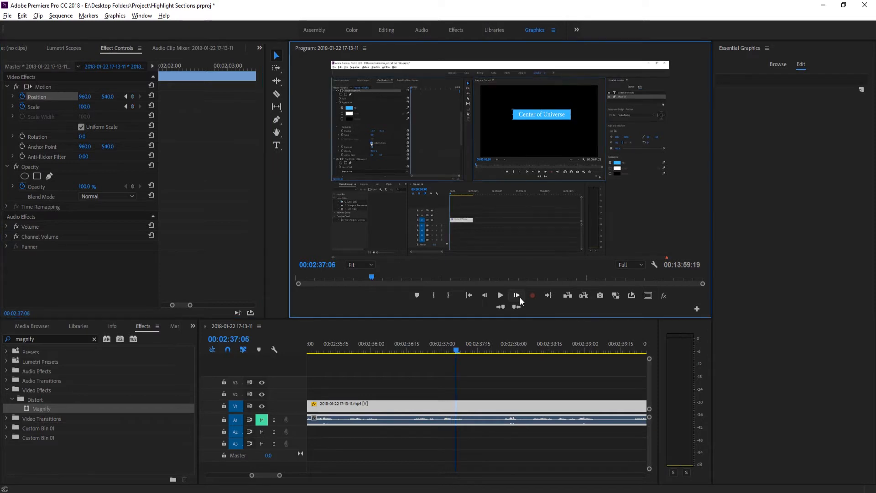
{"action": "left_click", "coordinate": [519, 297]}
{"action": "left_click", "coordinate": [520, 297]}
{"action": "left_click", "coordinate": [519, 297]}
{"action": "left_click", "coordinate": [519, 297]}
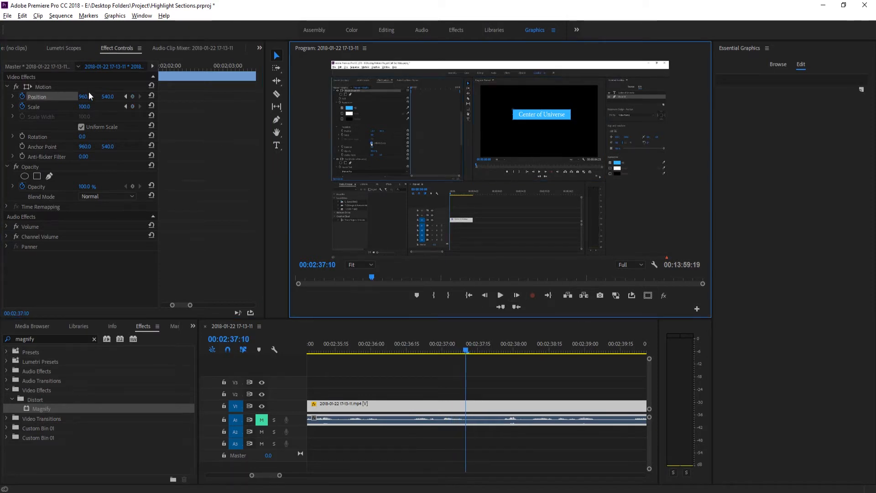
{"action": "left_click_drag", "start_coordinate": [85, 104], "coordinate": [464, 96]}
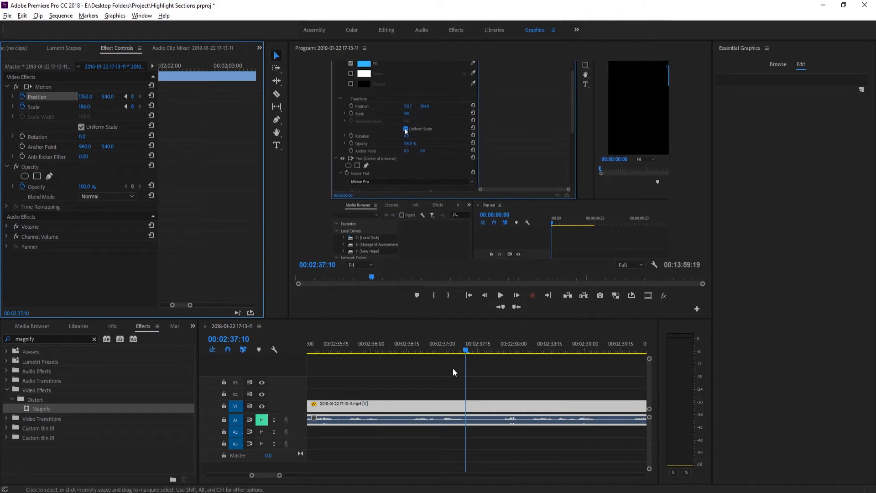
- Play through the zoom-in and add a Scale keyframe at 00:02:39:12 on the clip
{"action": "left_click", "coordinate": [452, 351]}
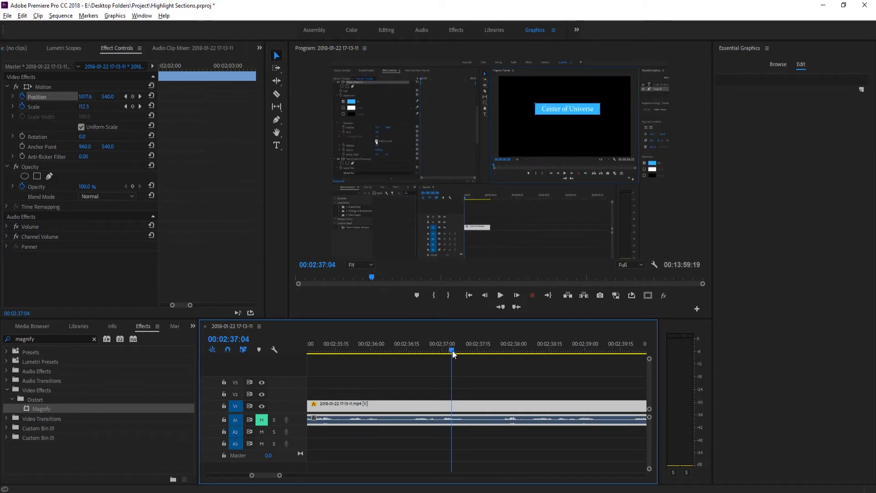
{"action": "left_click", "coordinate": [478, 371]}
{"action": "key", "text": "space"}
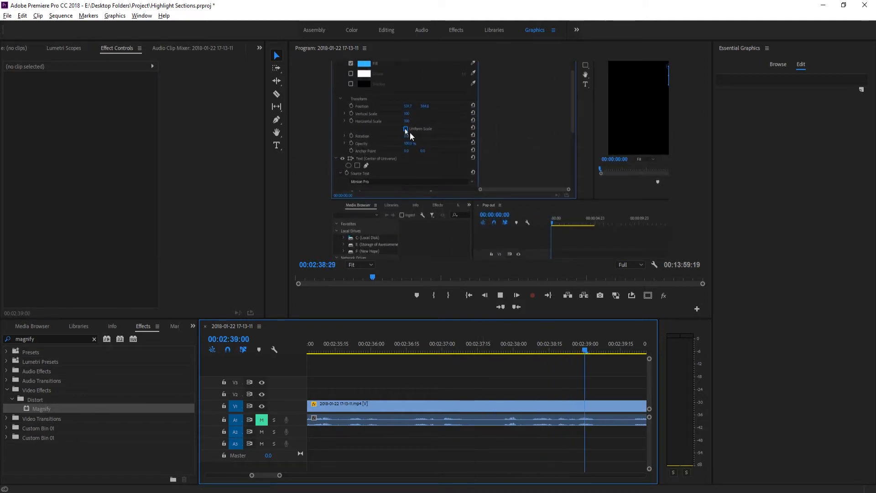
{"action": "key", "text": "space"}
{"action": "left_click", "coordinate": [628, 412]}
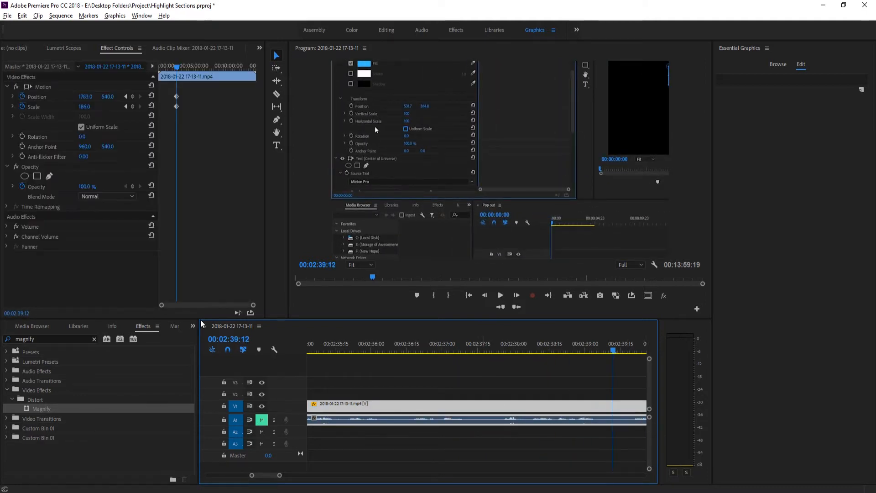
{"action": "left_click", "coordinate": [131, 108]}
- Advance to 00:02:39:18 and set the clip's Scale to 100
{"action": "left_click", "coordinate": [517, 297]}
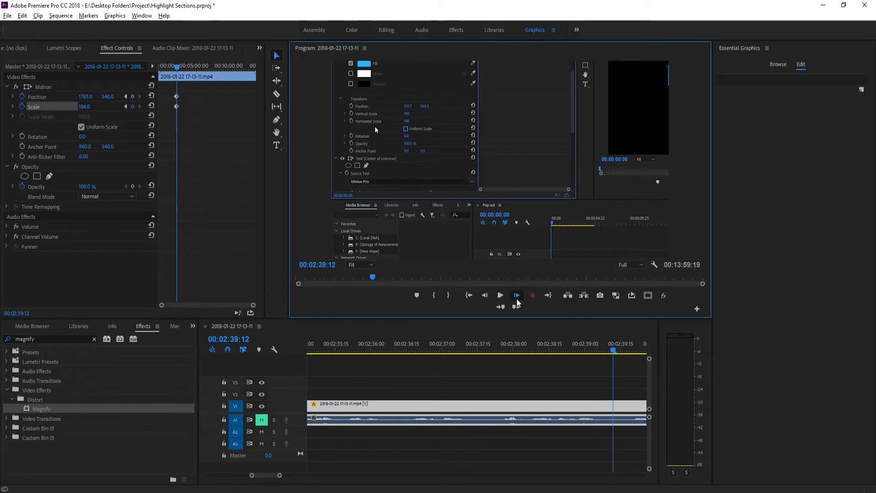
{"action": "left_click", "coordinate": [517, 298]}
{"action": "left_click", "coordinate": [517, 298]}
{"action": "left_click", "coordinate": [517, 297]}
{"action": "left_click", "coordinate": [517, 298]}
{"action": "left_click", "coordinate": [517, 298]}
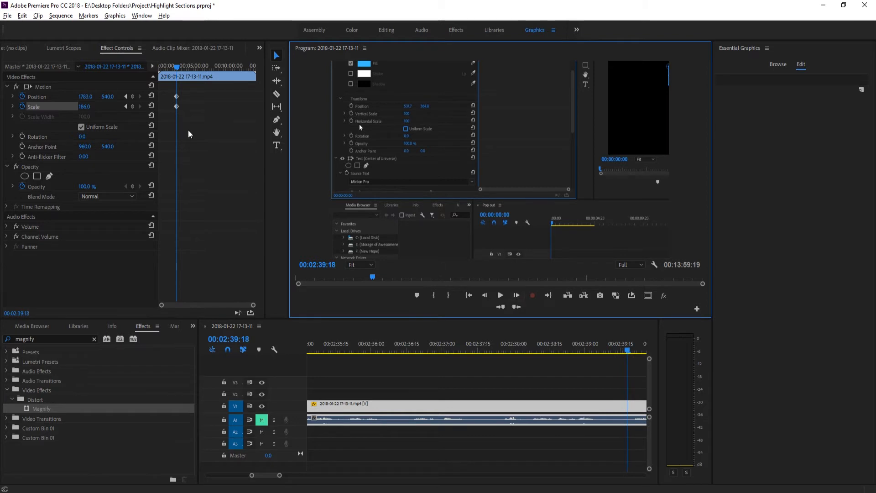
{"action": "left_click", "coordinate": [86, 107]}
{"action": "type", "text": "100"}
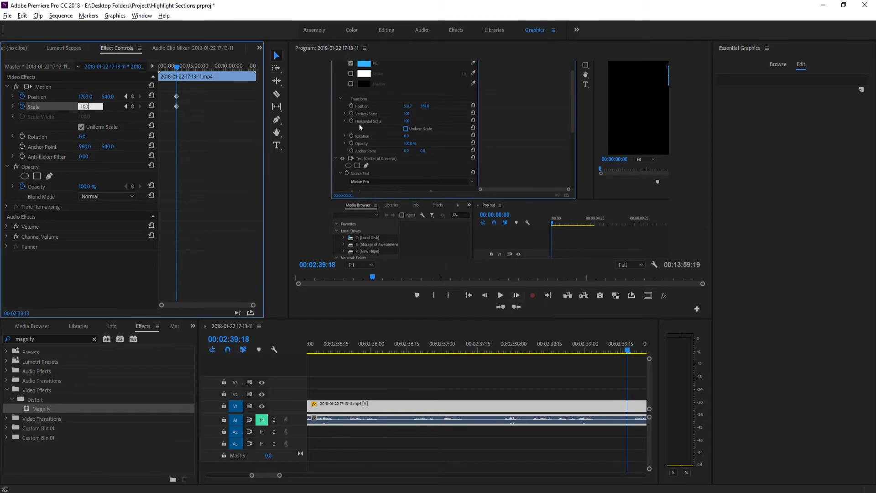
{"action": "key", "text": "Return"}
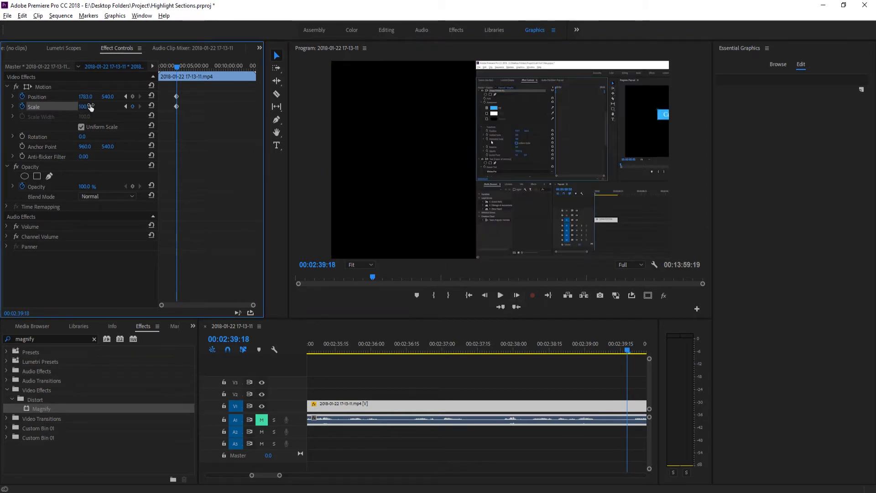
- Add a Position keyframe at 00:02:39:12 and reset the Position to 960, 540 at 00:02:39:18
{"action": "left_click", "coordinate": [125, 107]}
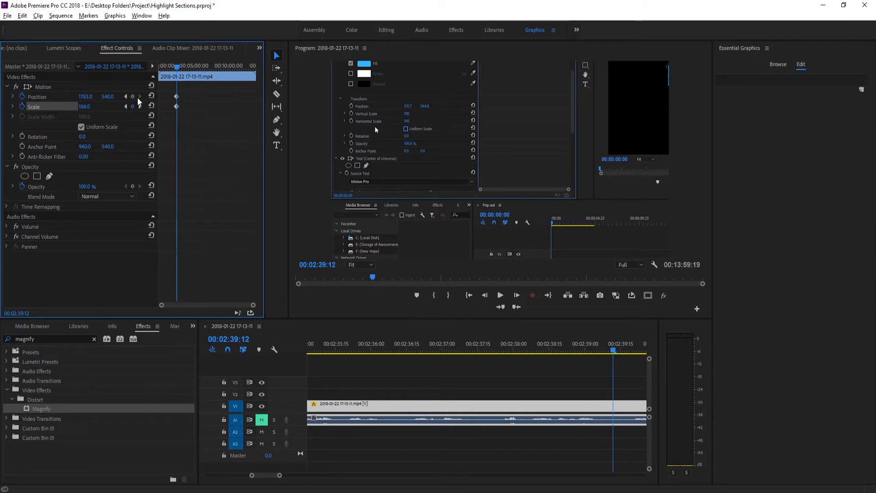
{"action": "left_click", "coordinate": [136, 100]}
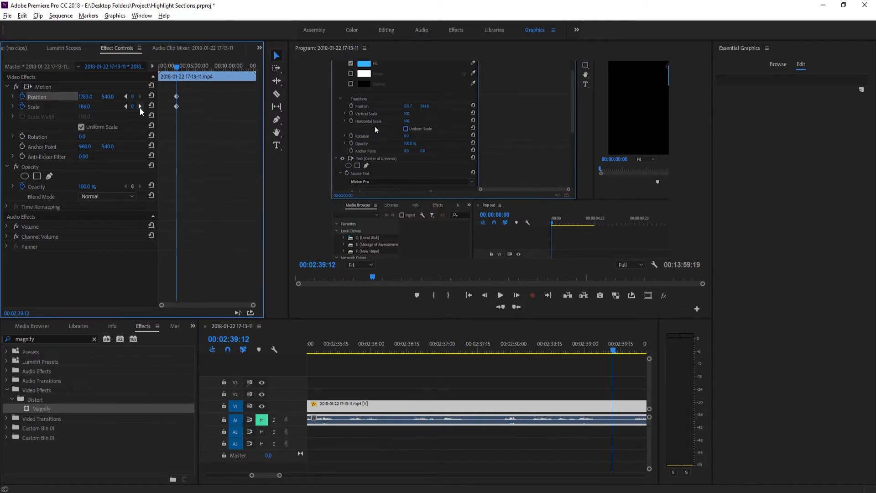
{"action": "left_click", "coordinate": [141, 106]}
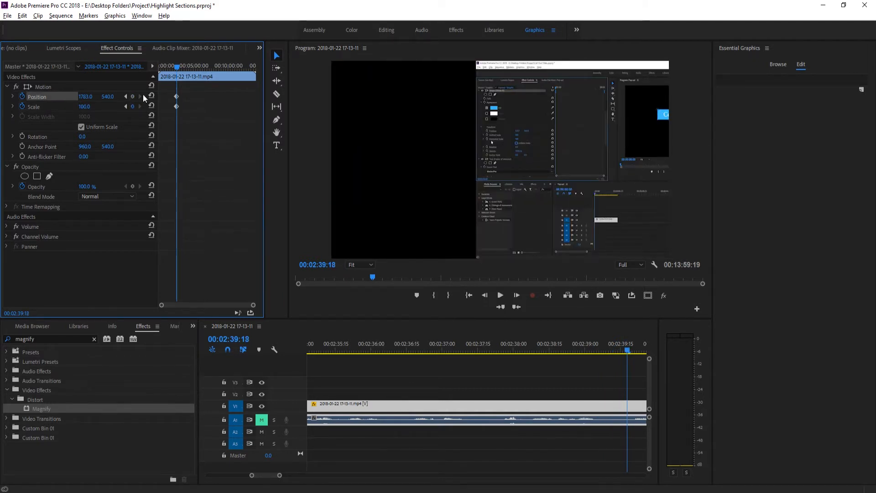
{"action": "left_click", "coordinate": [152, 96]}
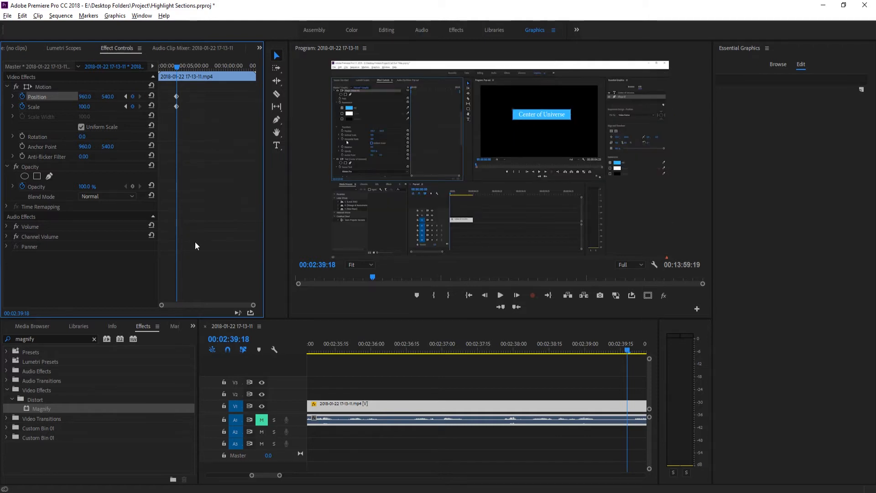
- Enlarge the keyframe timeline to examine the Position and Scale keyframes of the zoom-in and zoom-out
{"action": "left_click_drag", "start_coordinate": [251, 305], "coordinate": [196, 305]}
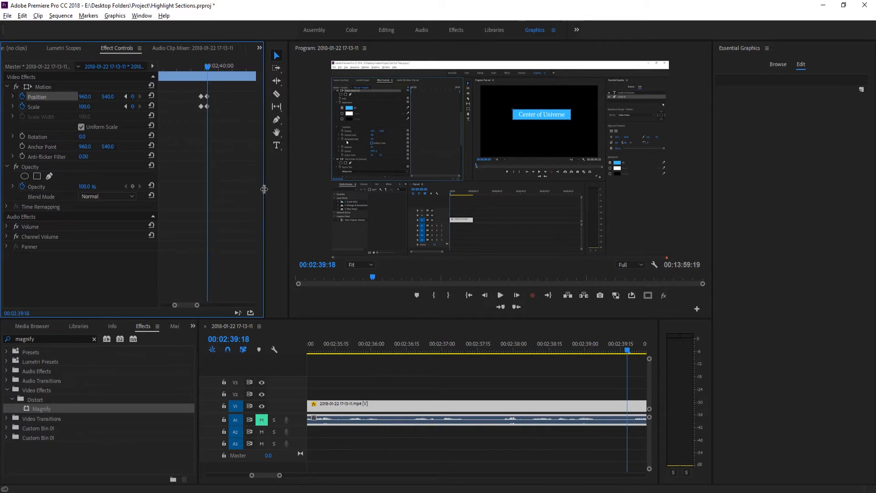
{"action": "left_click_drag", "start_coordinate": [264, 189], "coordinate": [430, 188]}
{"action": "left_click_drag", "start_coordinate": [258, 166], "coordinate": [148, 159]}
{"action": "mouse_move", "coordinate": [212, 308]}
{"action": "left_mouse_down"}
{"action": "mouse_move", "coordinate": [198, 304]}
{"action": "mouse_move", "coordinate": [206, 306]}
{"action": "left_mouse_up"}
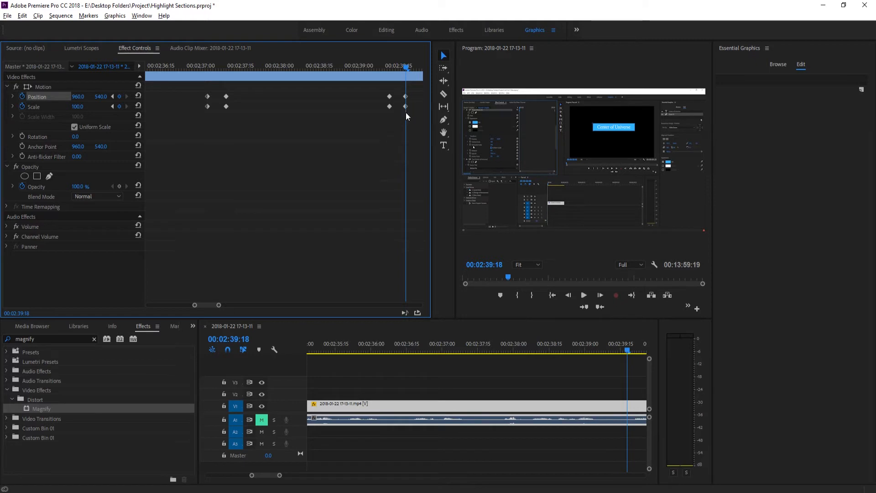
- Apply the Magnify effect to the clip with the playhead at 00:02:39:10
{"action": "left_click_drag", "start_coordinate": [634, 354], "coordinate": [495, 409]}
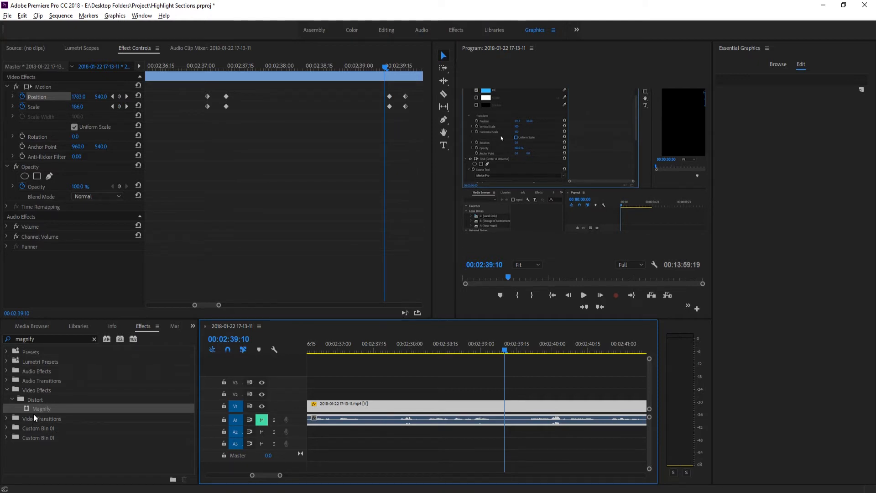
{"action": "left_click_drag", "start_coordinate": [34, 409], "coordinate": [510, 411]}
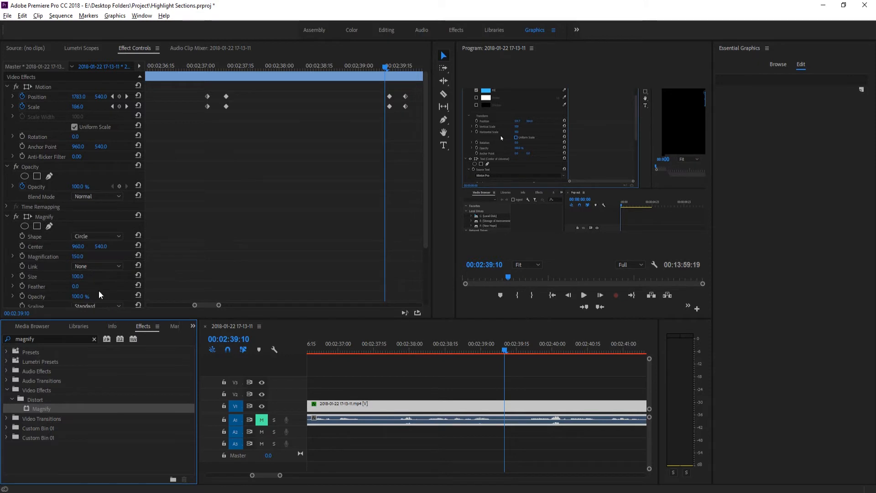
{"action": "left_click", "coordinate": [510, 406]}
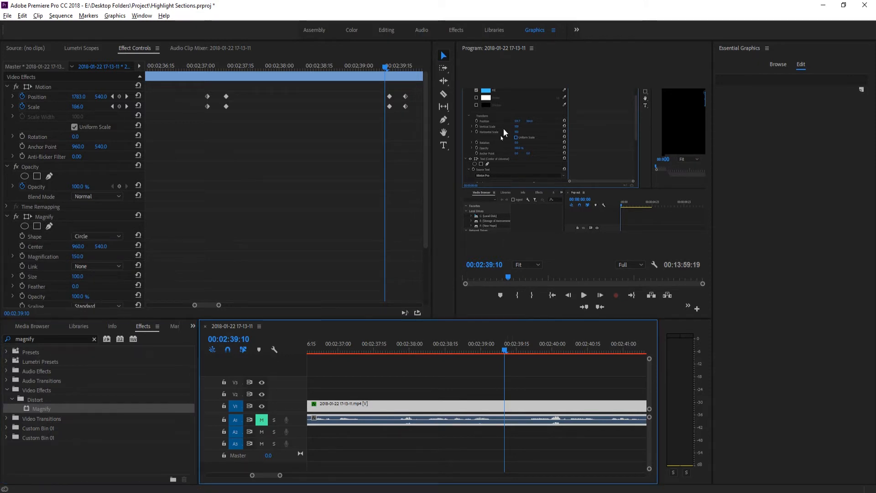
- Enlarge the preview and center the Magnify effect on the Uniform Scale checkbox in the footage, at about 224.6, 449.3
{"action": "left_click_drag", "start_coordinate": [456, 159], "coordinate": [327, 160]}
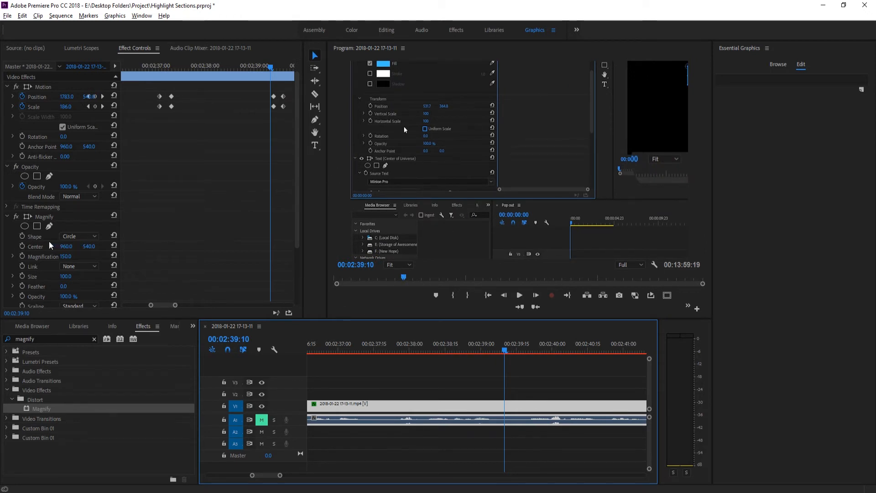
{"action": "left_click", "coordinate": [35, 237]}
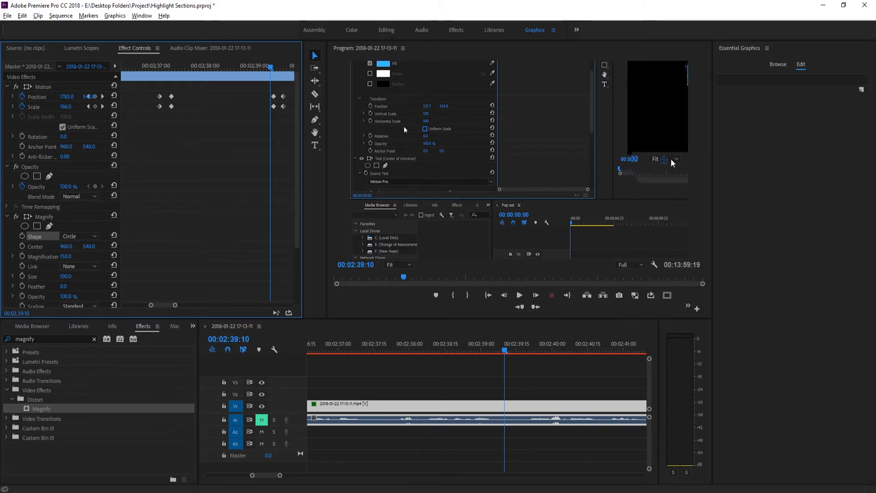
{"action": "left_click_drag", "start_coordinate": [664, 159], "coordinate": [424, 130]}
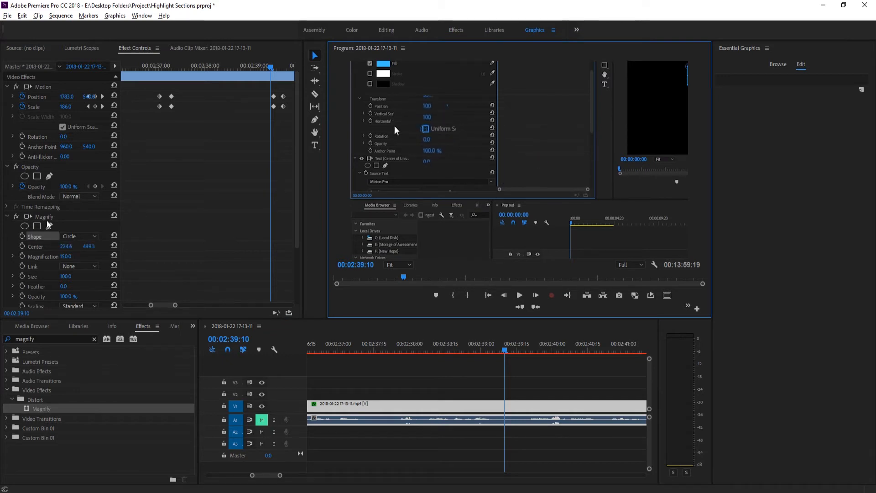
- Change the Magnify shape to Square and shift its center to about 230.2, 449.3 over the Uniform Scale checkbox
{"action": "left_click", "coordinate": [69, 237]}
{"action": "left_click", "coordinate": [83, 258]}
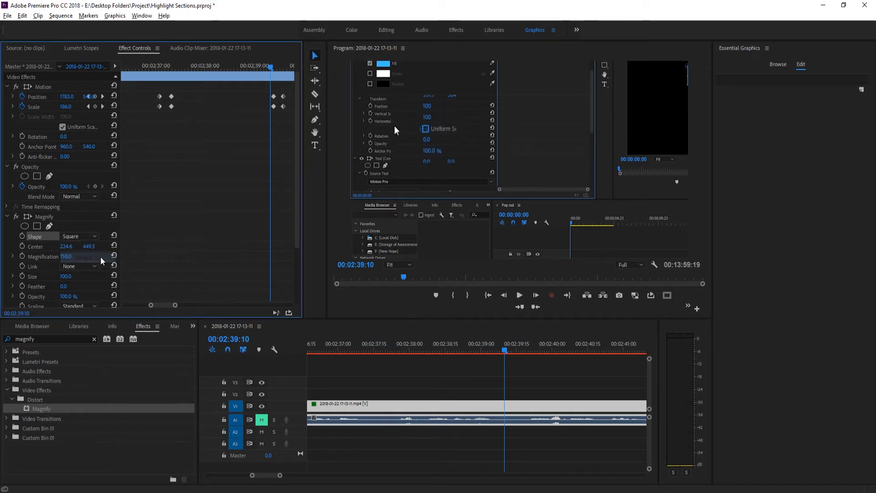
{"action": "left_click_drag", "start_coordinate": [427, 131], "coordinate": [426, 131]}
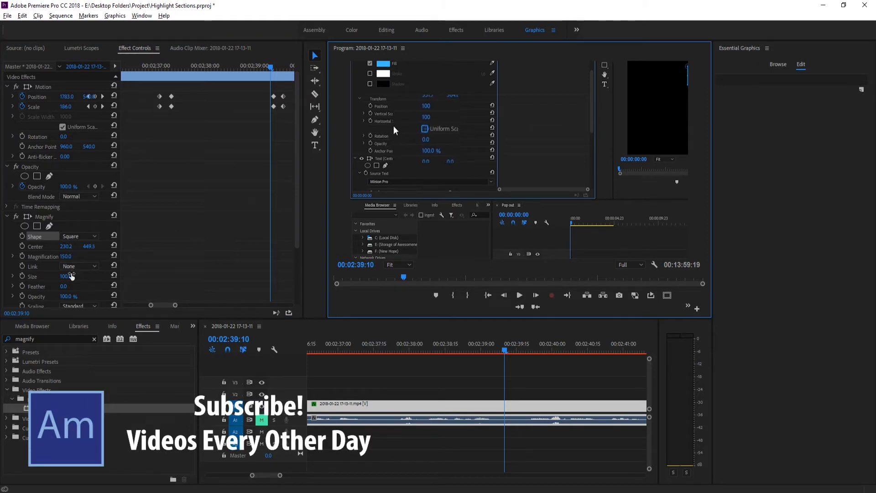
- Adjust the Magnify effect to a Size of about 91 and a Magnification of about 129
{"action": "left_click_drag", "start_coordinate": [70, 277], "coordinate": [142, 277]}
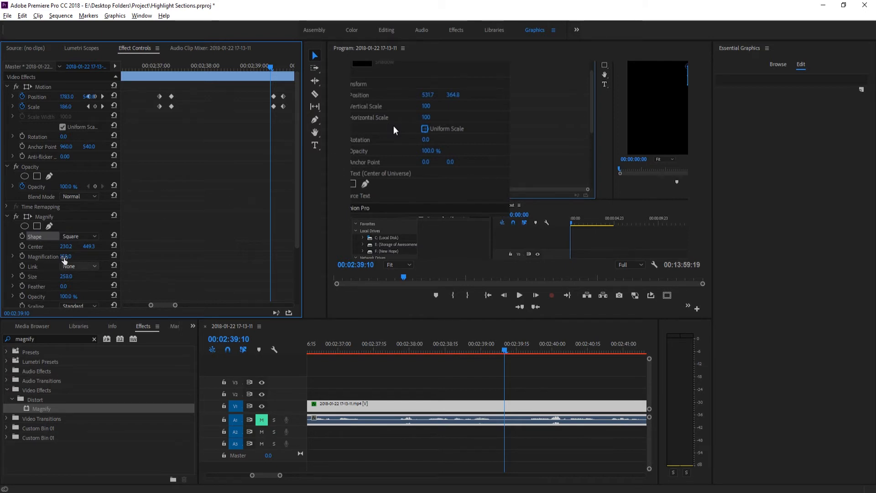
{"action": "mouse_move", "coordinate": [70, 257]}
{"action": "left_mouse_down"}
{"action": "mouse_move", "coordinate": [47, 257]}
{"action": "mouse_move", "coordinate": [54, 257]}
{"action": "left_mouse_up"}
{"action": "left_click_drag", "start_coordinate": [70, 256], "coordinate": [0, 277]}
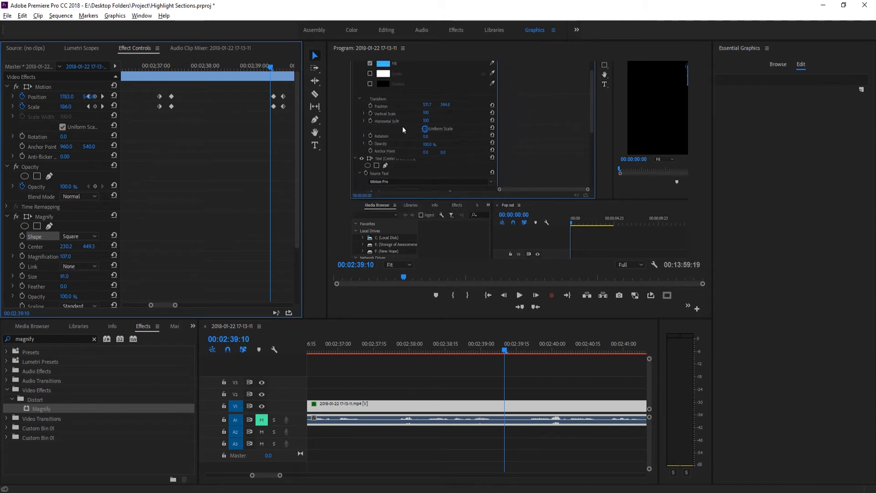
{"action": "left_click_drag", "start_coordinate": [66, 256], "coordinate": [76, 256]}
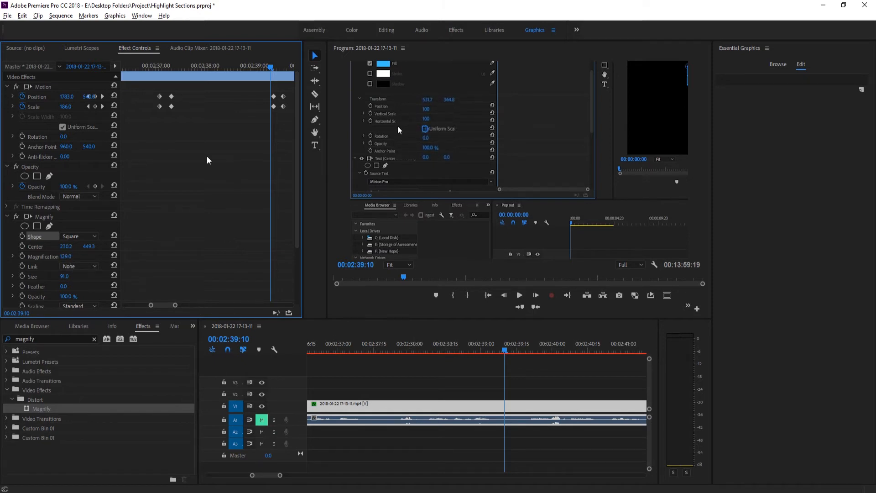
- Add Magnification keyframes at 00:02:37:03 and 00:02:37:10, matching the zoom-in keyframes of the Scale
{"action": "left_click_drag", "start_coordinate": [160, 66], "coordinate": [161, 67]}
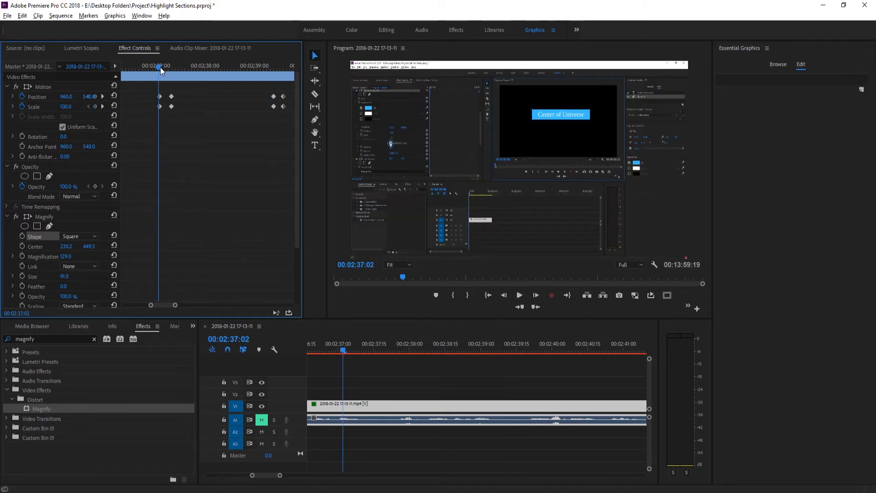
{"action": "key", "text": "Right"}
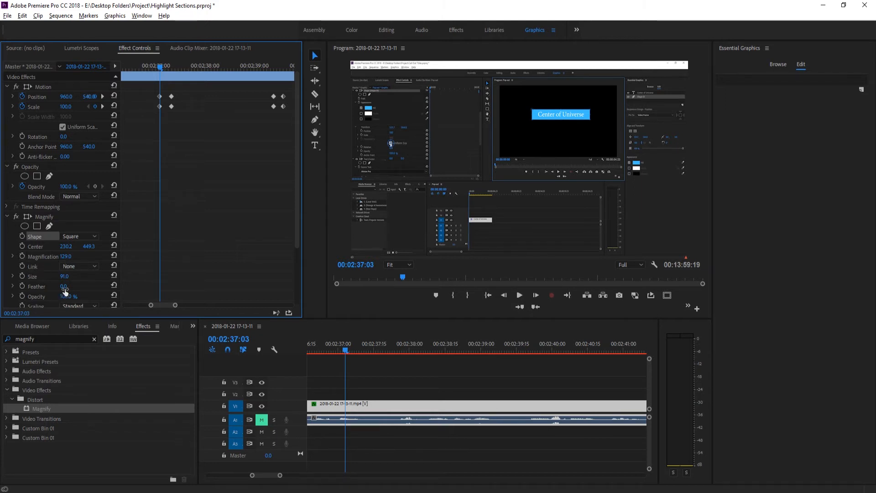
{"action": "left_click", "coordinate": [22, 257]}
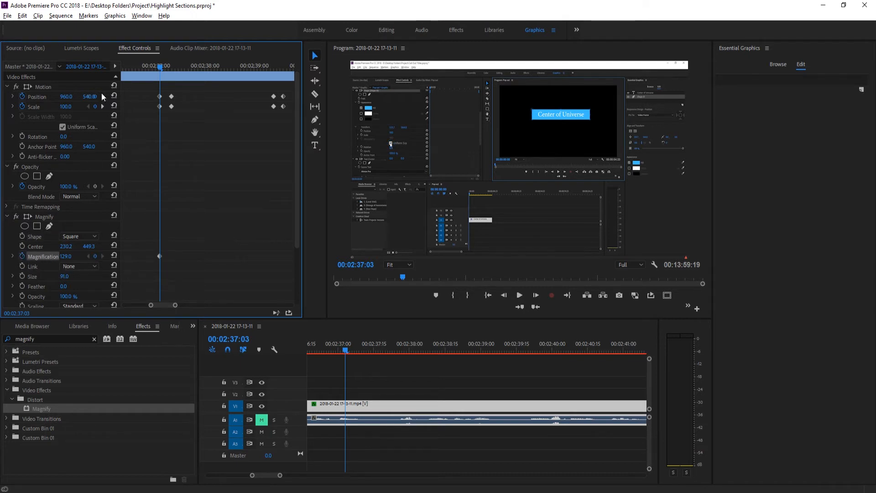
{"action": "left_click", "coordinate": [102, 107]}
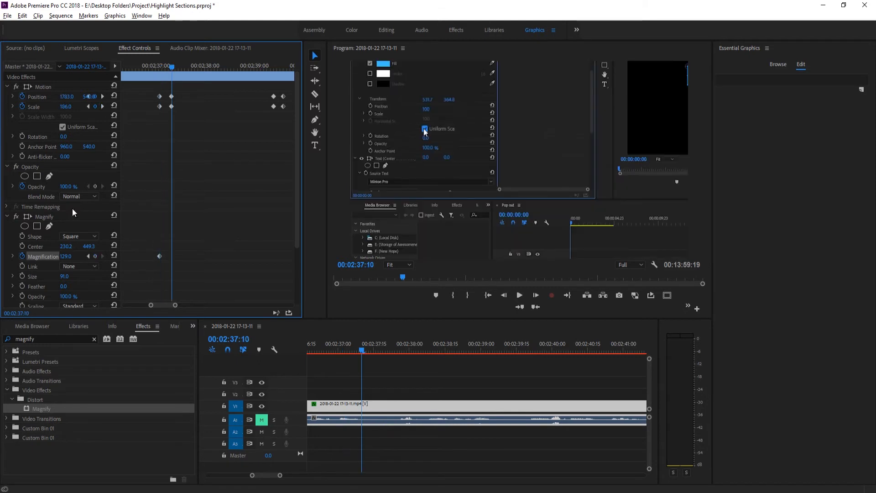
{"action": "left_click", "coordinate": [95, 256]}
- Set the Magnification keyframe at 00:02:37:03 to 100
{"action": "left_click", "coordinate": [88, 107]}
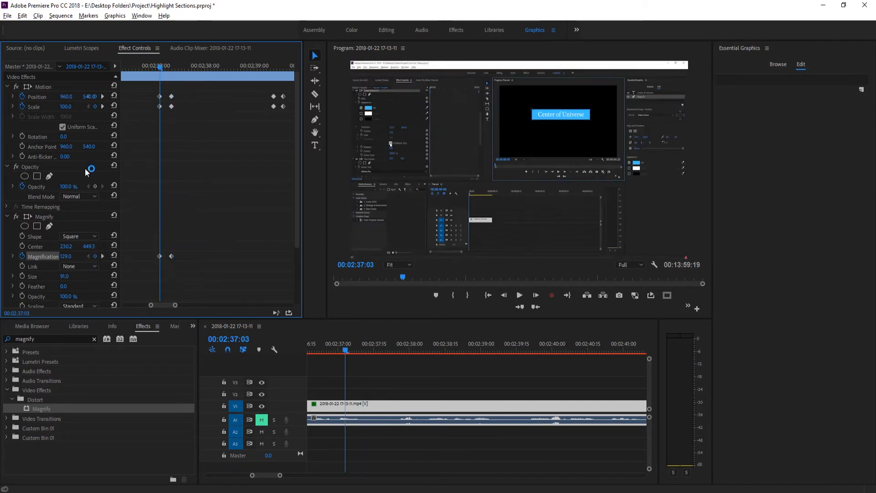
{"action": "left_click", "coordinate": [114, 256]}
{"action": "mouse_move", "coordinate": [161, 68]}
{"action": "left_mouse_down"}
{"action": "mouse_move", "coordinate": [175, 64]}
{"action": "mouse_move", "coordinate": [161, 66]}
{"action": "left_mouse_up"}
{"action": "left_click", "coordinate": [72, 253]}
{"action": "type", "text": "100"}
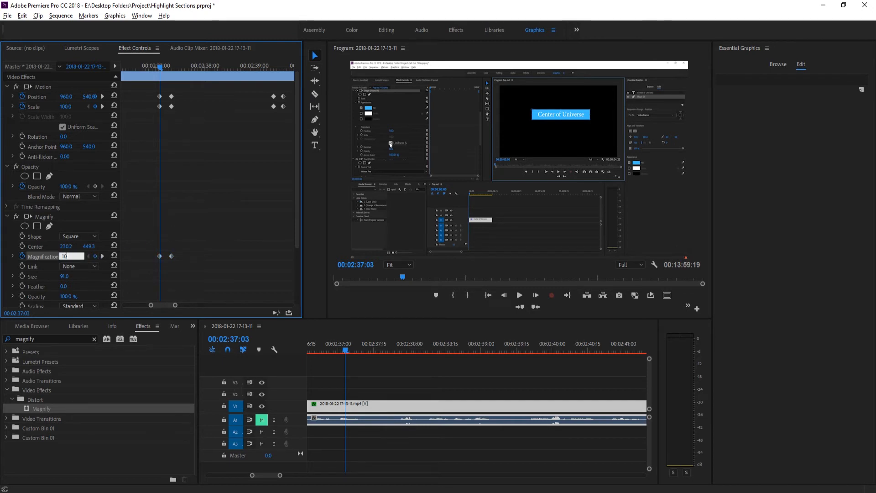
{"action": "key", "text": "Return"}
- Add a Magnification keyframe at 00:02:39:12 and set the Magnification to 100 at 00:02:39:18
{"action": "mouse_move", "coordinate": [161, 68]}
{"action": "left_mouse_down"}
{"action": "mouse_move", "coordinate": [178, 65]}
{"action": "mouse_move", "coordinate": [152, 66]}
{"action": "mouse_move", "coordinate": [173, 71]}
{"action": "left_mouse_up"}
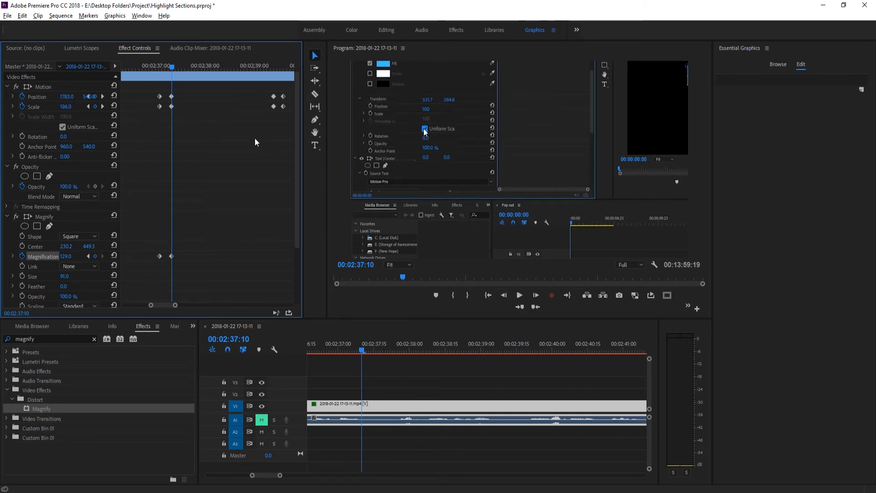
{"action": "left_click_drag", "start_coordinate": [172, 68], "coordinate": [275, 70]}
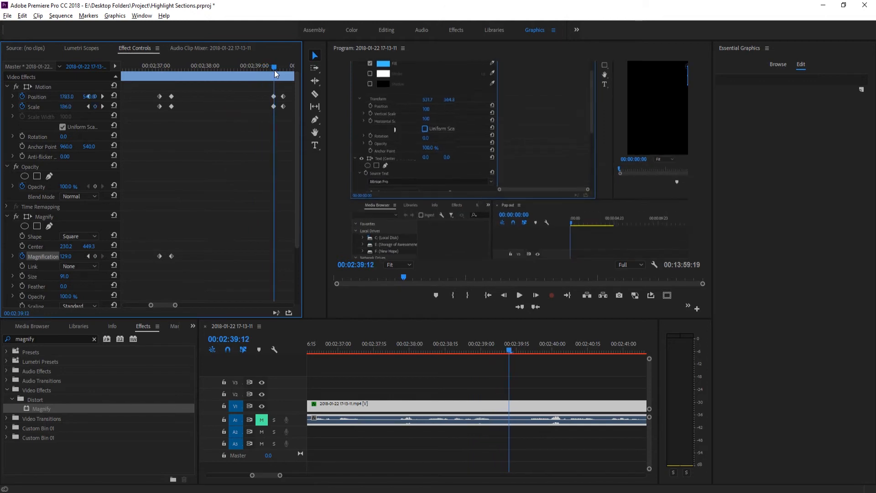
{"action": "left_click", "coordinate": [94, 256]}
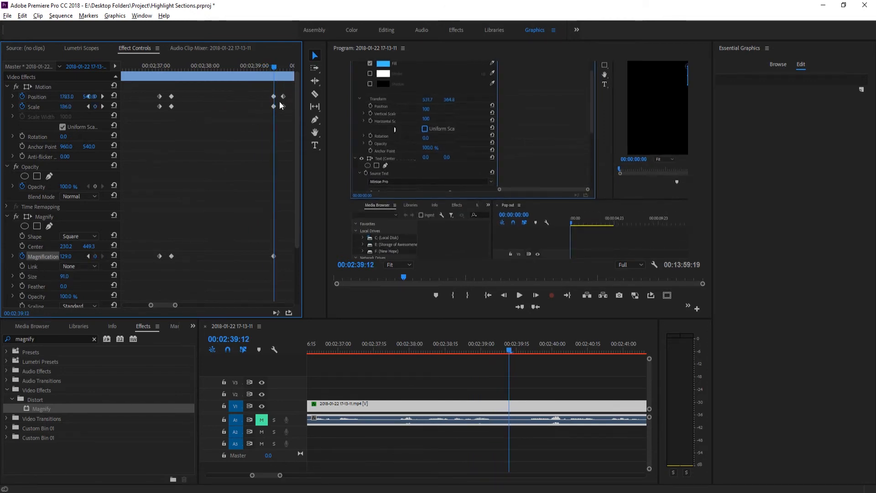
{"action": "left_click", "coordinate": [103, 106]}
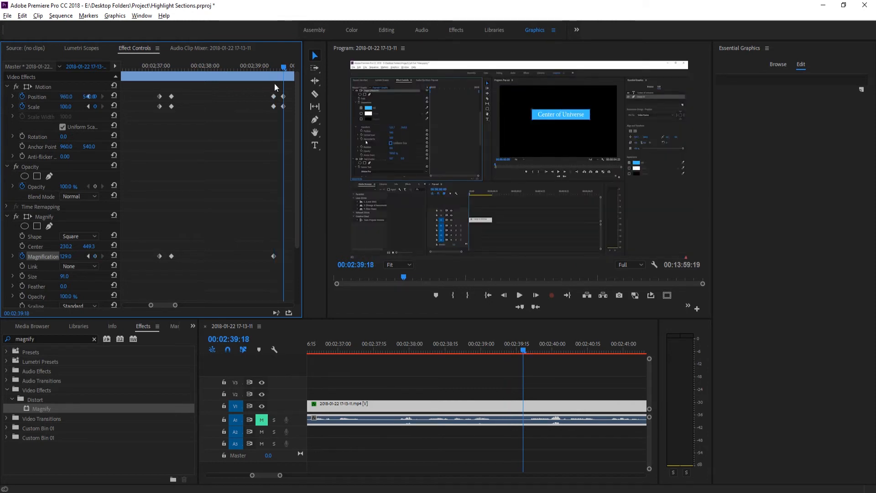
{"action": "left_click", "coordinate": [69, 256]}
{"action": "type", "text": "100"}
{"action": "key", "text": "Return"}
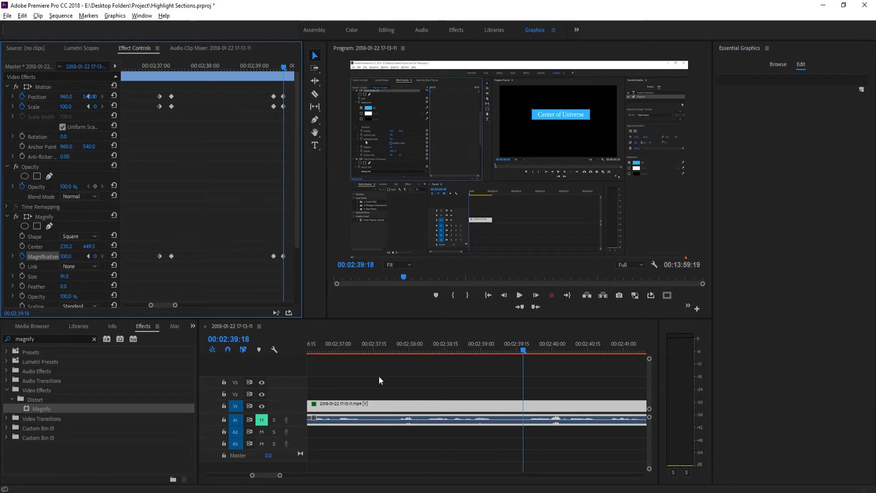
- Play the sequence from just before the zoom-in to past the zoom-out to check the animated magnification
{"action": "left_click_drag", "start_coordinate": [519, 350], "coordinate": [337, 371]}
{"action": "key", "text": "space"}
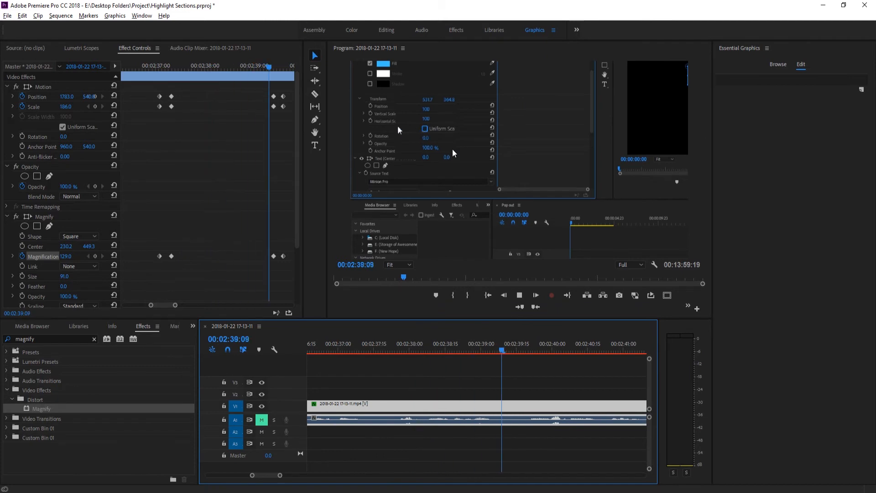
{"action": "key", "text": "space"}
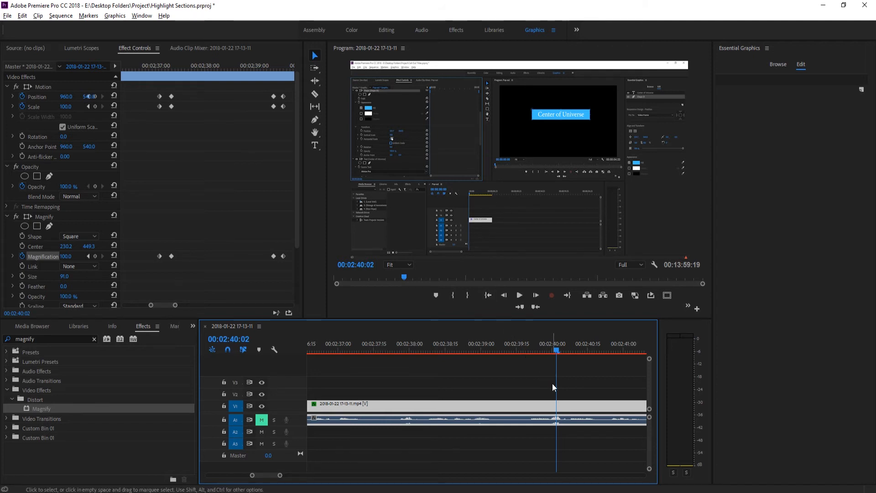
- Create a yellow color matte with the color FFE400 and name it Highlight, with the playhead at 00:02:37:03
{"action": "left_click_drag", "start_coordinate": [554, 349], "coordinate": [345, 340]}
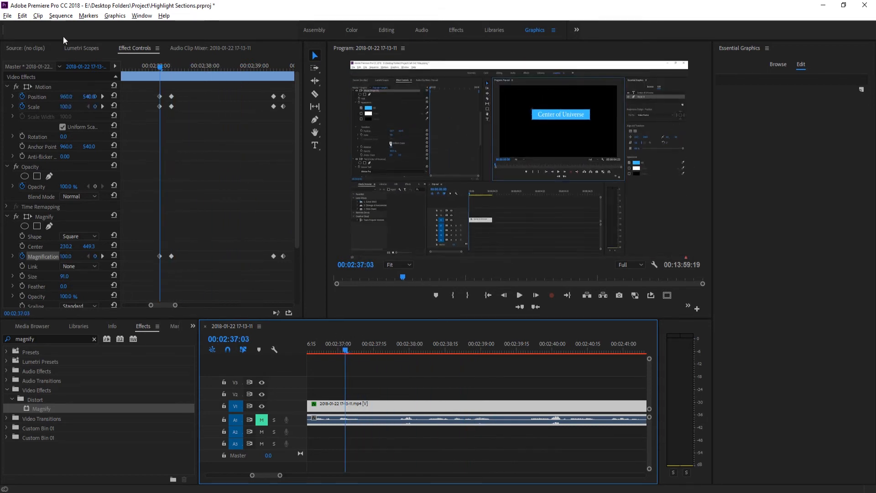
{"action": "left_click", "coordinate": [7, 16]}
{"action": "mouse_move", "coordinate": [9, 27]}
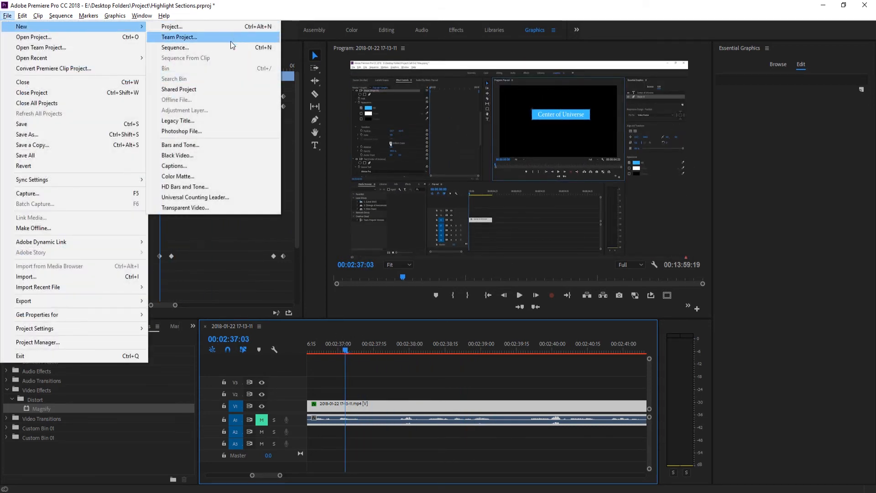
{"action": "left_click", "coordinate": [212, 174]}
{"action": "left_click", "coordinate": [447, 284]}
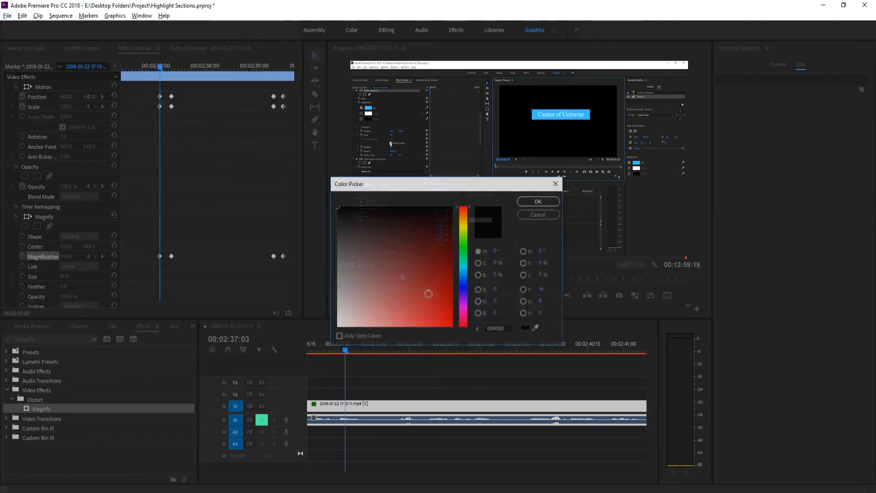
{"action": "left_click", "coordinate": [460, 224]}
{"action": "left_click", "coordinate": [431, 243]}
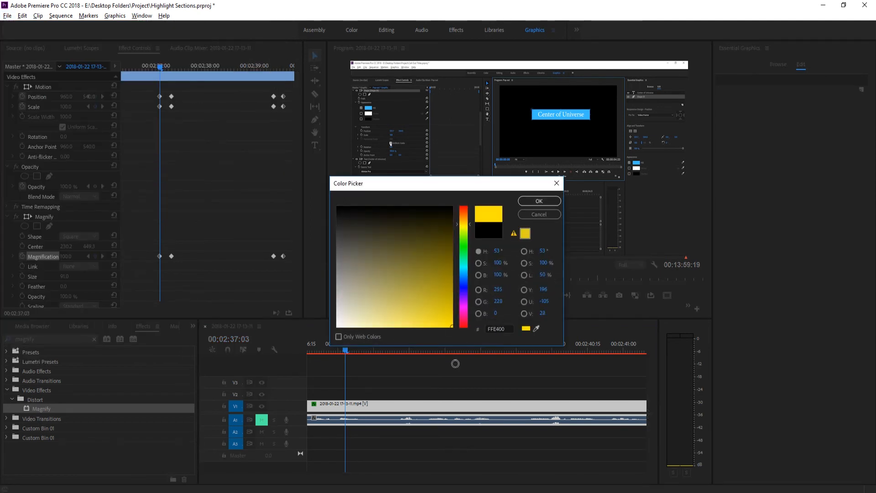
{"action": "left_click", "coordinate": [539, 201]}
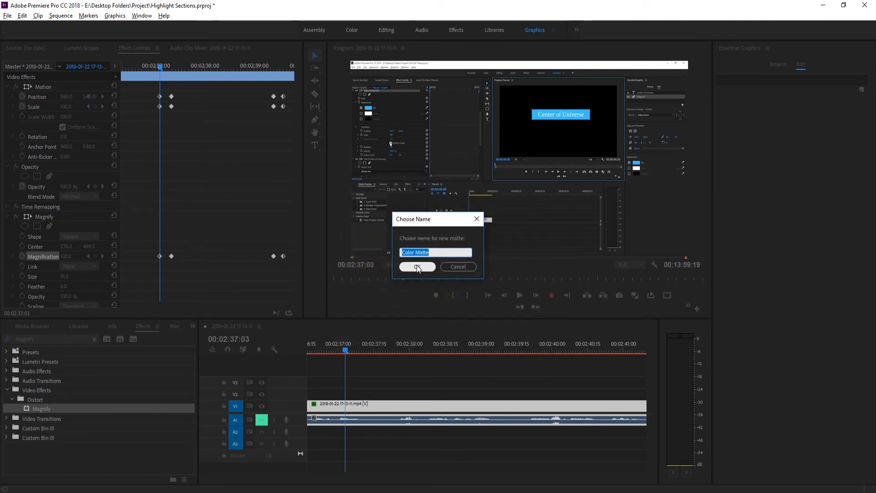
{"action": "type", "text": "Highlight"}
{"action": "left_click", "coordinate": [417, 266]}
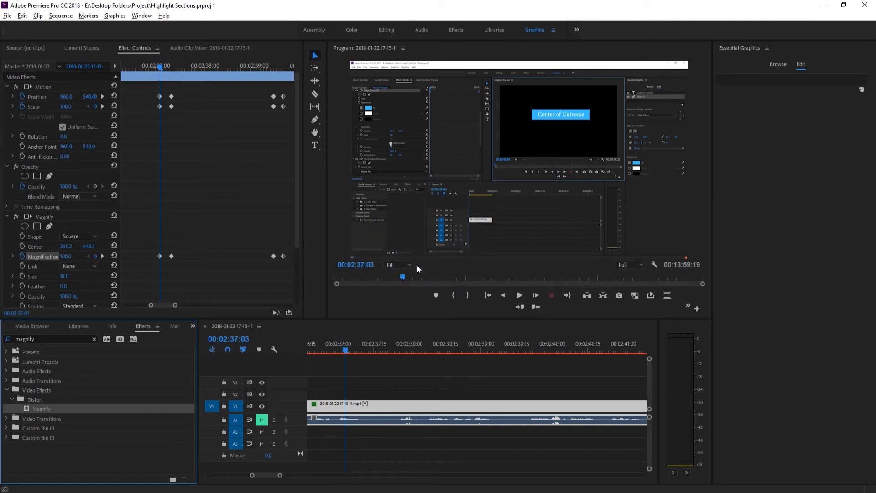
- Place the Highlight matte on track V2 starting at 00:02:37:03, select it and hide the V2 track
{"action": "left_click", "coordinate": [31, 326]}
{"action": "left_click", "coordinate": [15, 327]}
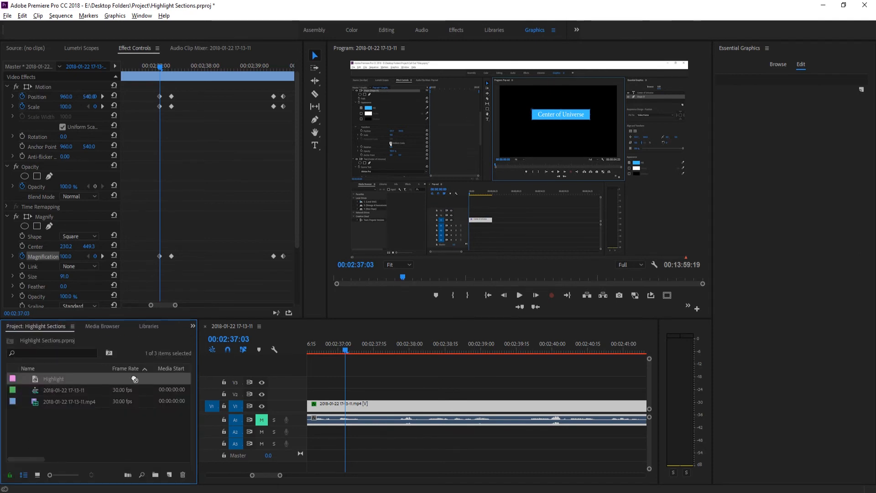
{"action": "left_click_drag", "start_coordinate": [134, 379], "coordinate": [349, 388]}
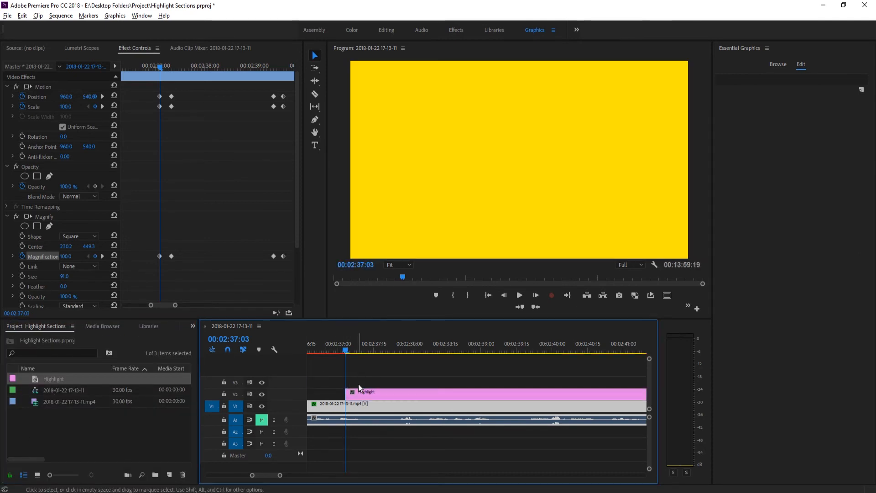
{"action": "left_click", "coordinate": [361, 393]}
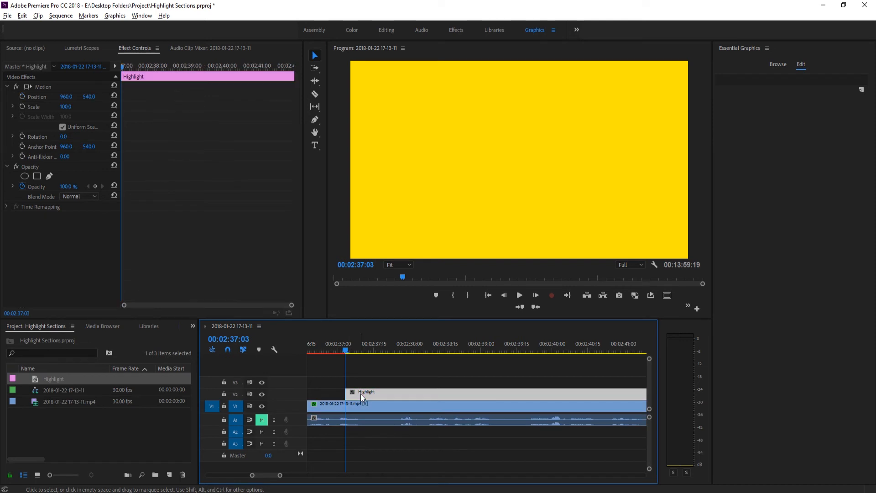
{"action": "left_click", "coordinate": [260, 395]}
{"action": "left_click", "coordinate": [260, 396]}
{"action": "left_click", "coordinate": [261, 396]}
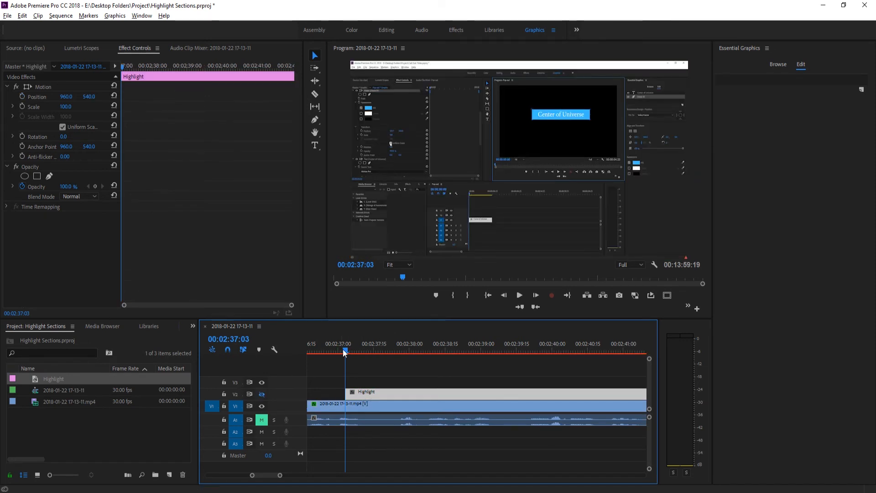
- At 00:02:37:09, mask the Highlight matte's opacity with a rectangle around the Uniform Scale checkbox and show track V2 again
{"action": "left_click_drag", "start_coordinate": [343, 349], "coordinate": [358, 349]}
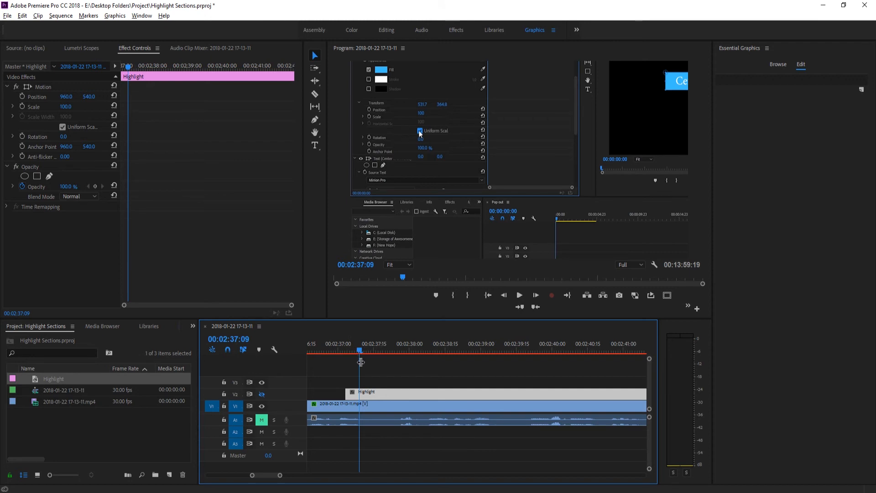
{"action": "left_click", "coordinate": [37, 176]}
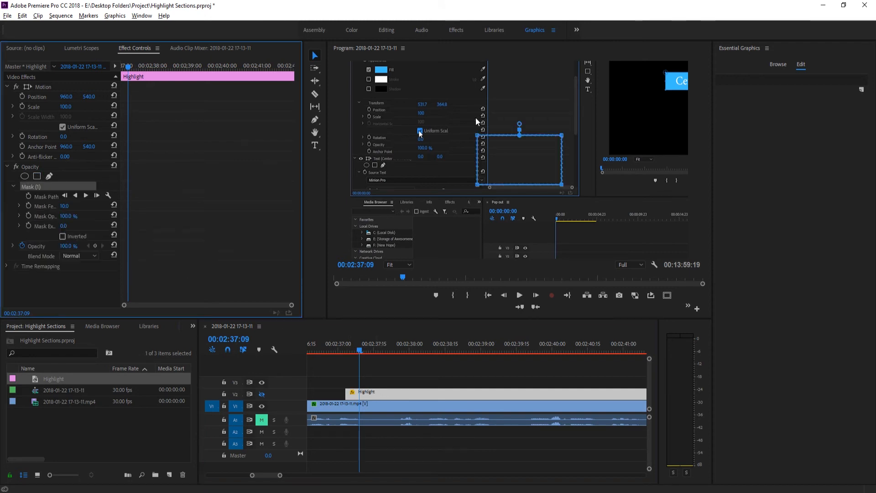
{"action": "left_click_drag", "start_coordinate": [469, 152], "coordinate": [407, 133]}
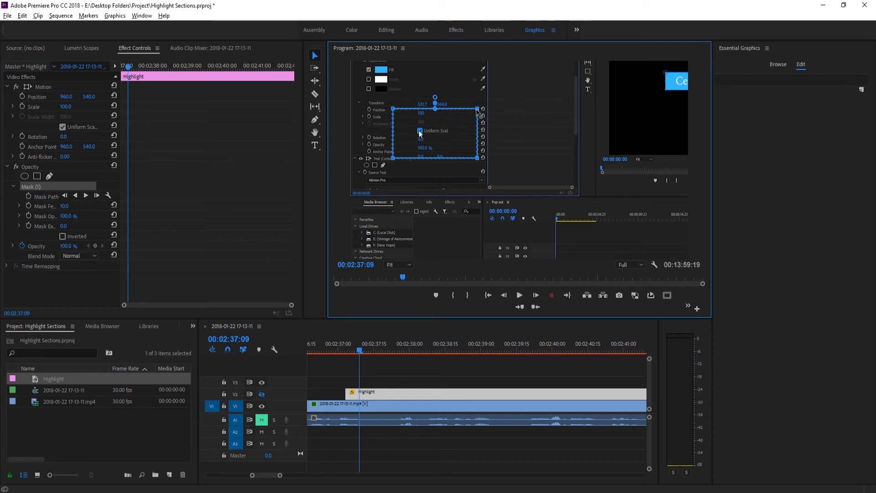
{"action": "left_click_drag", "start_coordinate": [477, 111], "coordinate": [445, 109]}
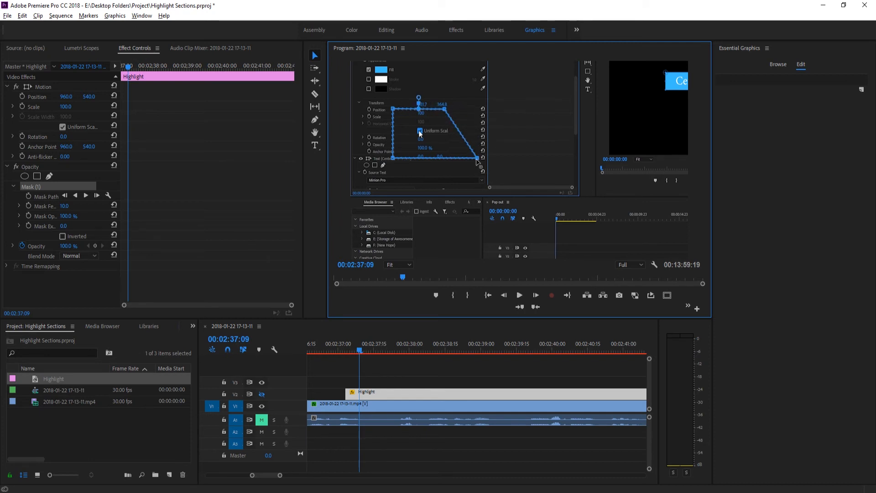
{"action": "left_click_drag", "start_coordinate": [477, 160], "coordinate": [447, 159]}
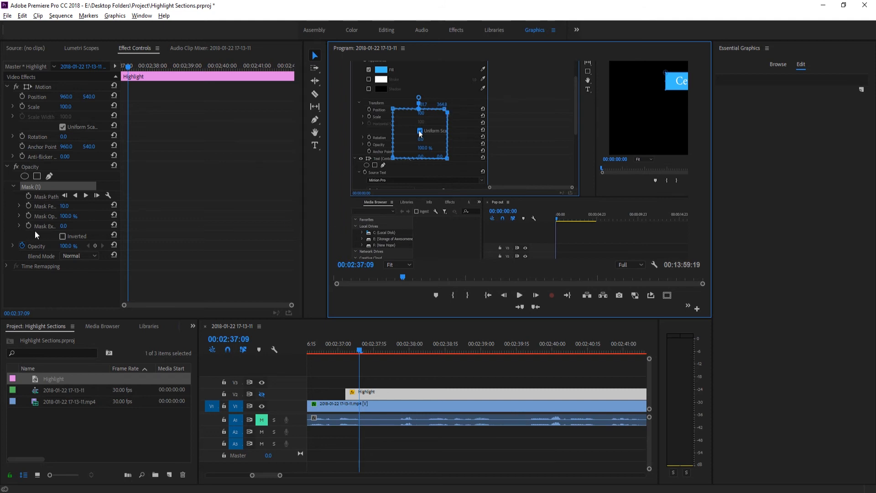
{"action": "left_click", "coordinate": [40, 168]}
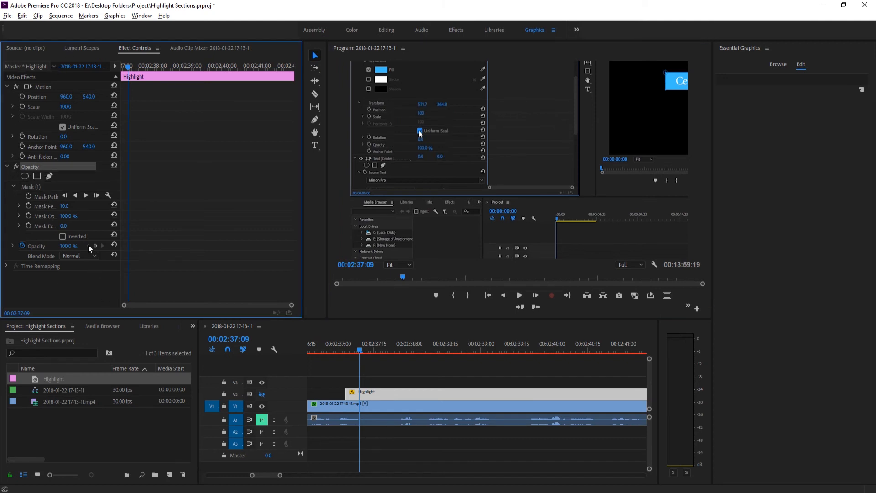
{"action": "left_click", "coordinate": [262, 394]}
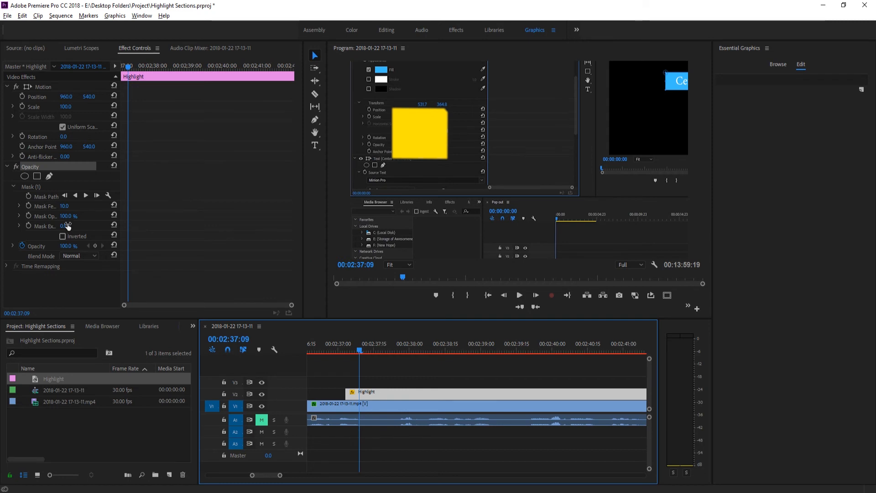
- Lower the Highlight matte's opacity to 2% at 00:02:37:09 and set its mask feather to 81
{"action": "left_click_drag", "start_coordinate": [67, 246], "coordinate": [18, 246]}
{"action": "key", "text": "ctrl+z"}
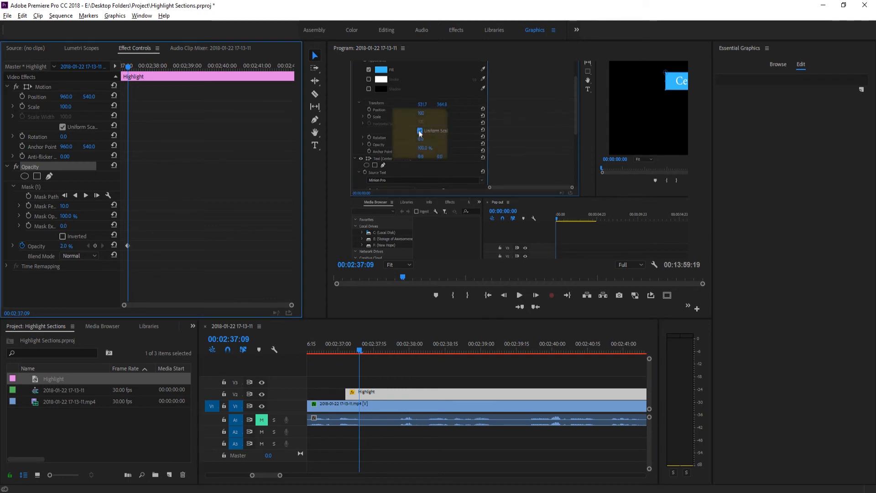
{"action": "left_click_drag", "start_coordinate": [64, 207], "coordinate": [89, 206]}
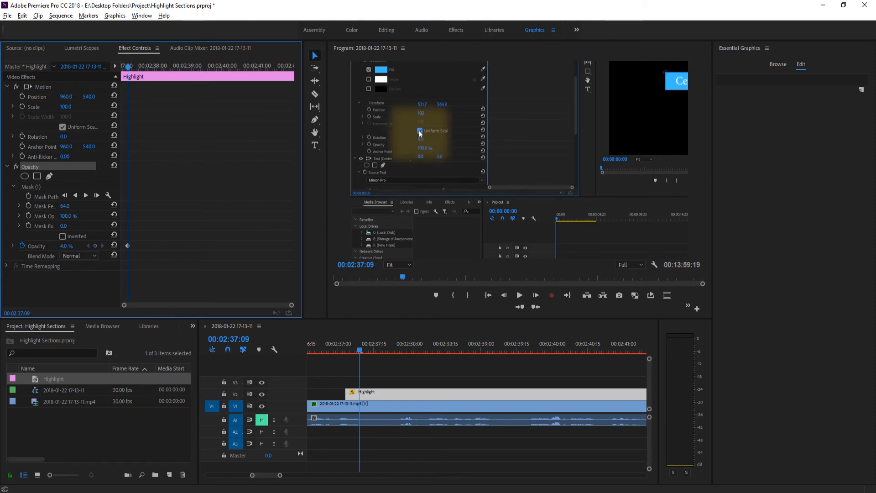
{"action": "left_click", "coordinate": [64, 246]}
{"action": "type", "text": "2"}
{"action": "key", "text": "Return"}
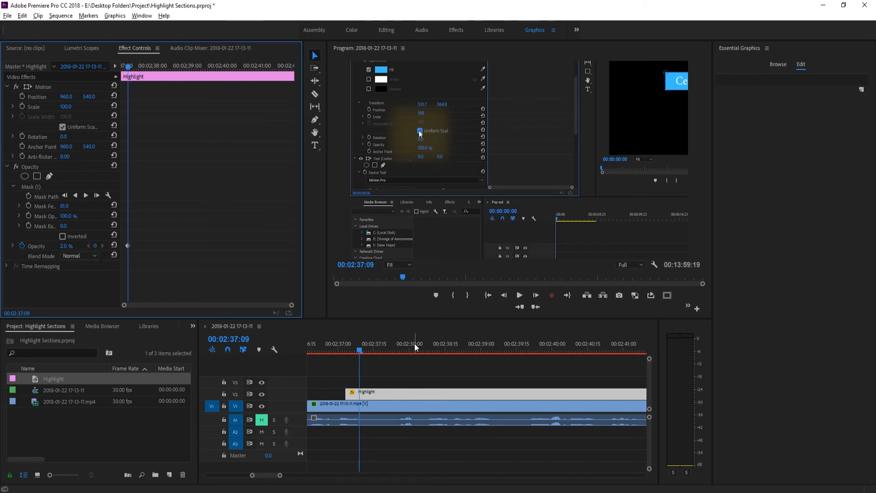
- Add an Opacity keyframe of 0% at the Highlight matte's start, 00:02:37:03, and play the fade-in
{"action": "left_click", "coordinate": [504, 296]}
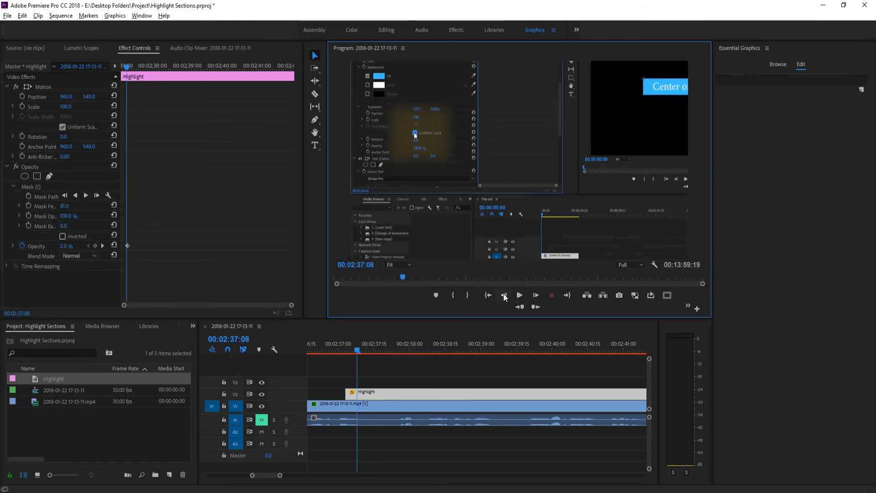
{"action": "left_click", "coordinate": [504, 296]}
{"action": "left_click", "coordinate": [504, 296]}
{"action": "left_click", "coordinate": [505, 296]}
{"action": "left_click", "coordinate": [504, 295]}
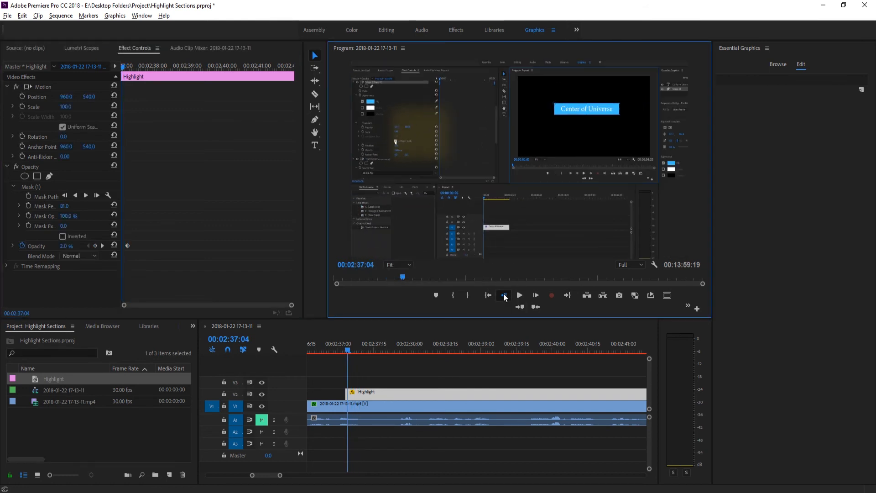
{"action": "left_click", "coordinate": [505, 296]}
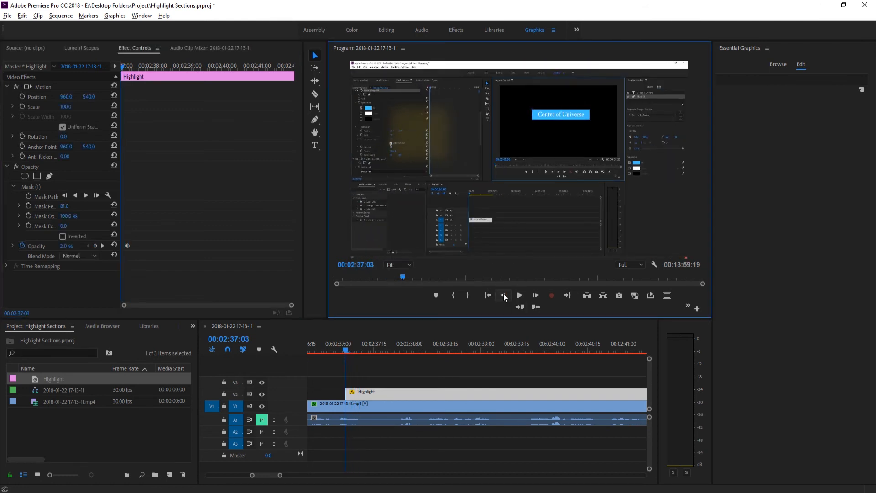
{"action": "left_click", "coordinate": [63, 246]}
{"action": "type", "text": "0"}
{"action": "key", "text": "Return"}
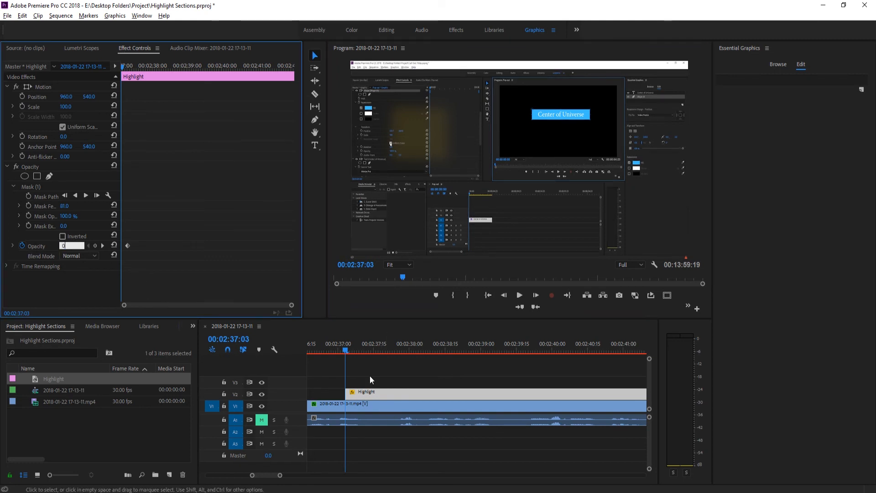
{"action": "left_click", "coordinate": [341, 351]}
{"action": "key", "text": "space"}
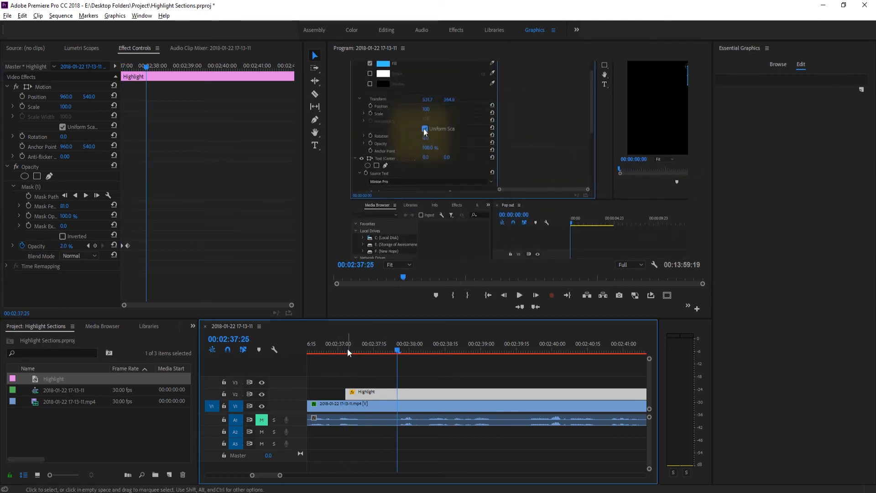
- Shift both Opacity keyframes later so the fade-in starts at 00:02:37:09, and play it back from 00:02:37:03
{"action": "left_click_drag", "start_coordinate": [347, 349], "coordinate": [361, 347]}
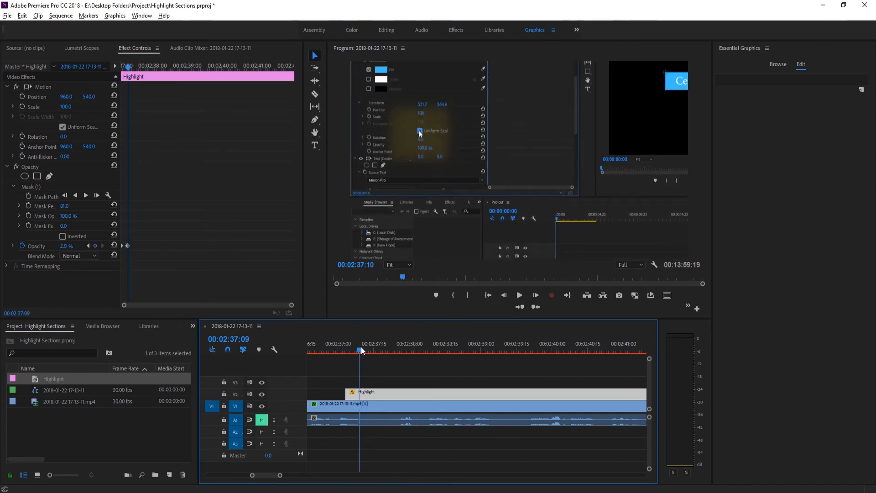
{"action": "left_click", "coordinate": [158, 244]}
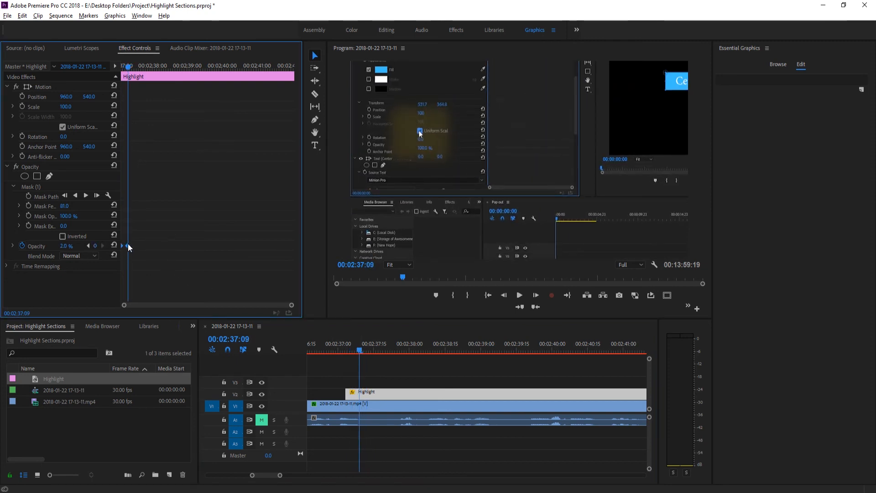
{"action": "left_click_drag", "start_coordinate": [128, 244], "coordinate": [136, 244]}
{"action": "left_click_drag", "start_coordinate": [350, 346], "coordinate": [346, 345]}
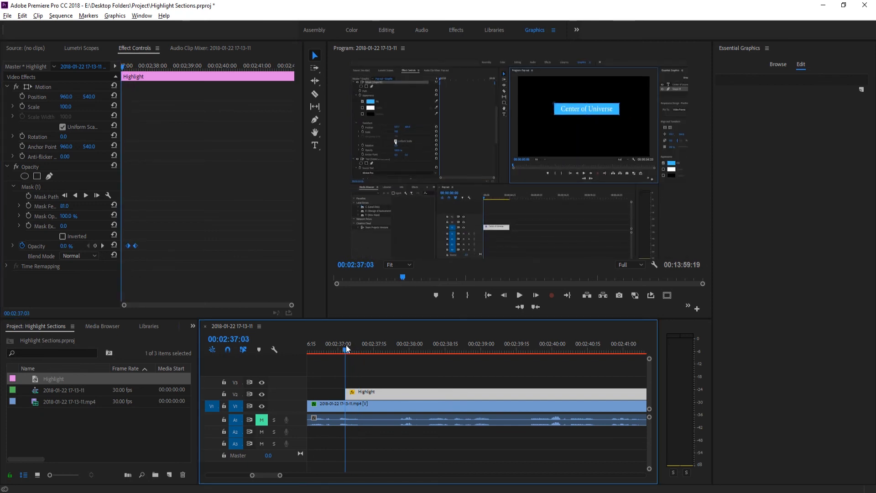
{"action": "key", "text": "space"}
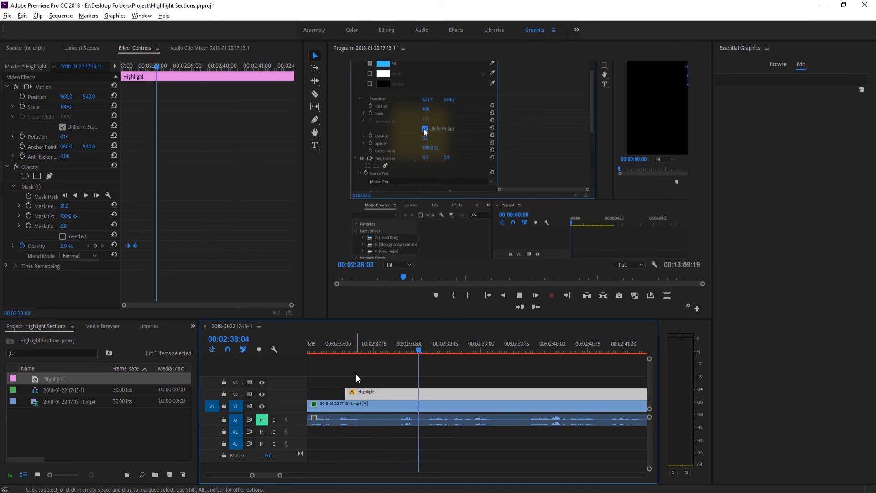
{"action": "left_click", "coordinate": [430, 137]}
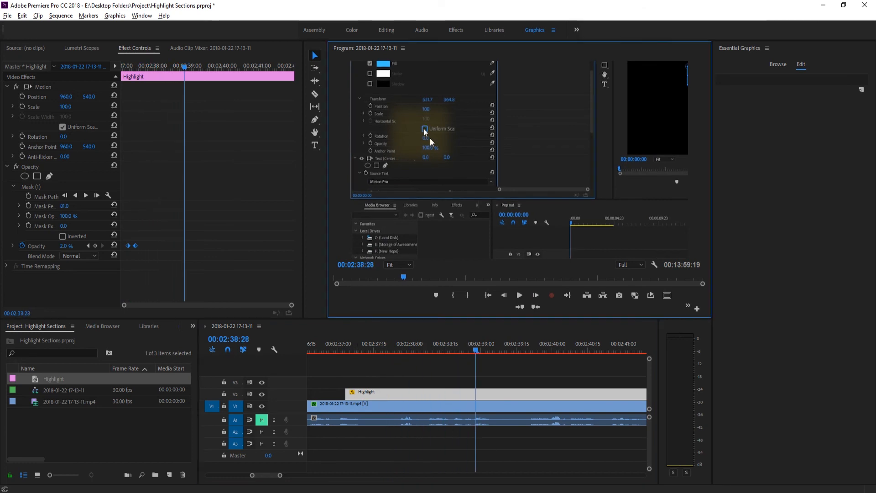
- Shrink the Highlight matte's opacity mask to a small area close around the Uniform Scale checkbox
{"action": "left_click", "coordinate": [39, 187]}
{"action": "left_click_drag", "start_coordinate": [393, 109], "coordinate": [450, 134]}
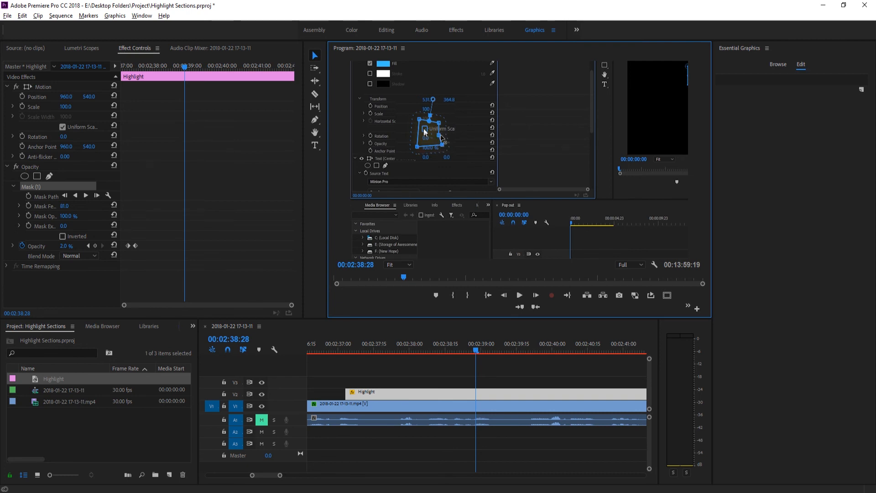
{"action": "left_click_drag", "start_coordinate": [443, 137], "coordinate": [445, 120]}
- Deselect the matte, play from 00:02:37:05 to check the smaller highlight, and scrub to the zoom-out at 00:02:39:23
{"action": "left_click_drag", "start_coordinate": [475, 352], "coordinate": [350, 352]}
{"action": "left_click", "coordinate": [372, 375]}
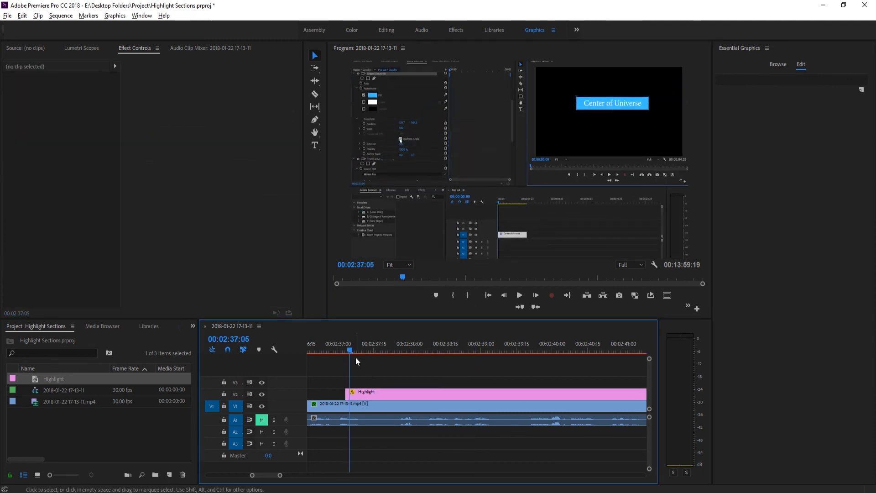
{"action": "key", "text": "space"}
{"action": "key", "text": "space"}
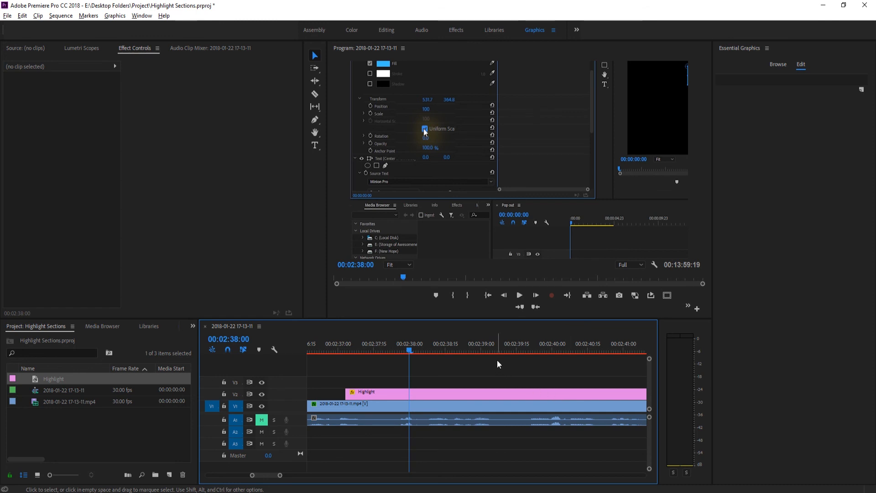
{"action": "left_click_drag", "start_coordinate": [511, 351], "coordinate": [538, 349]}
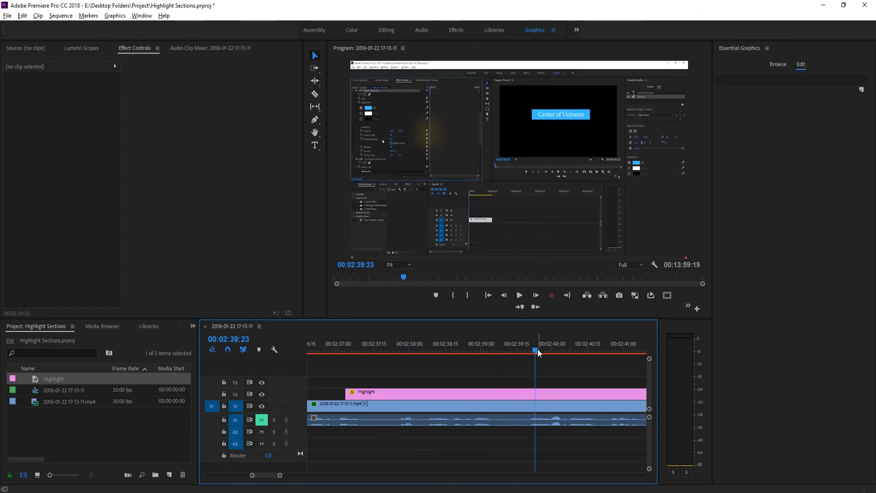